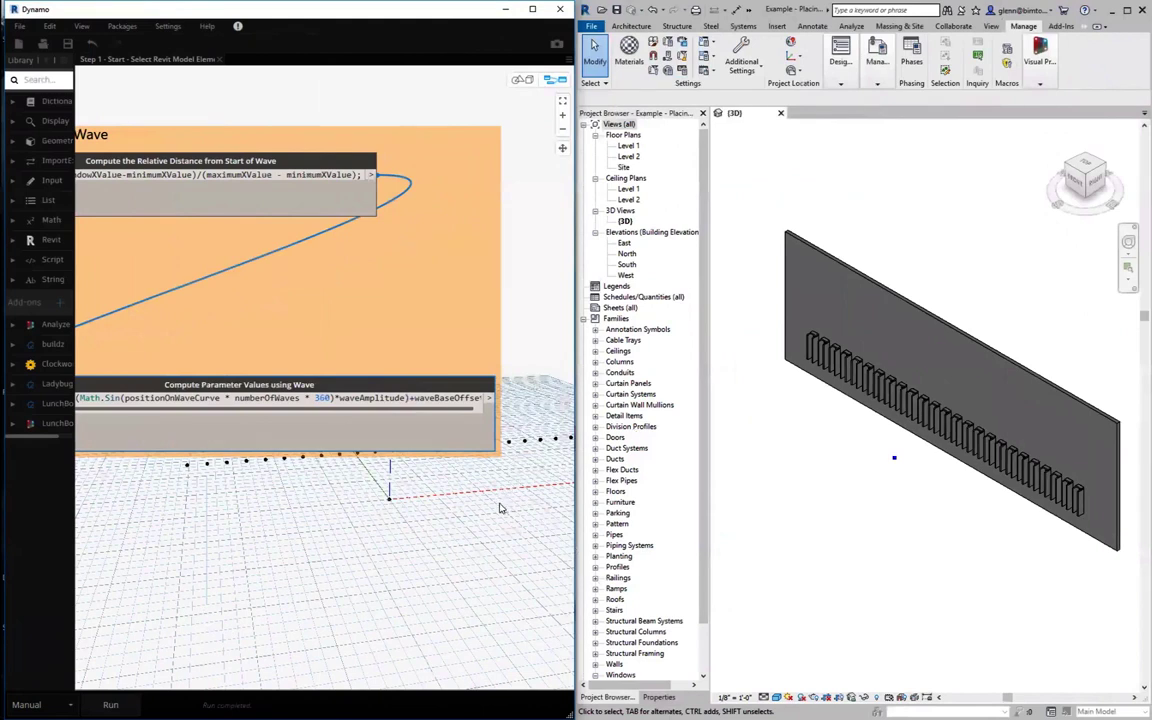
Connect the Point.X and Point.Y outputs from Step 2A to the x and y inputs of Point.ByCoordinates in Step 3A
right_click(476, 533)
click(450, 543)
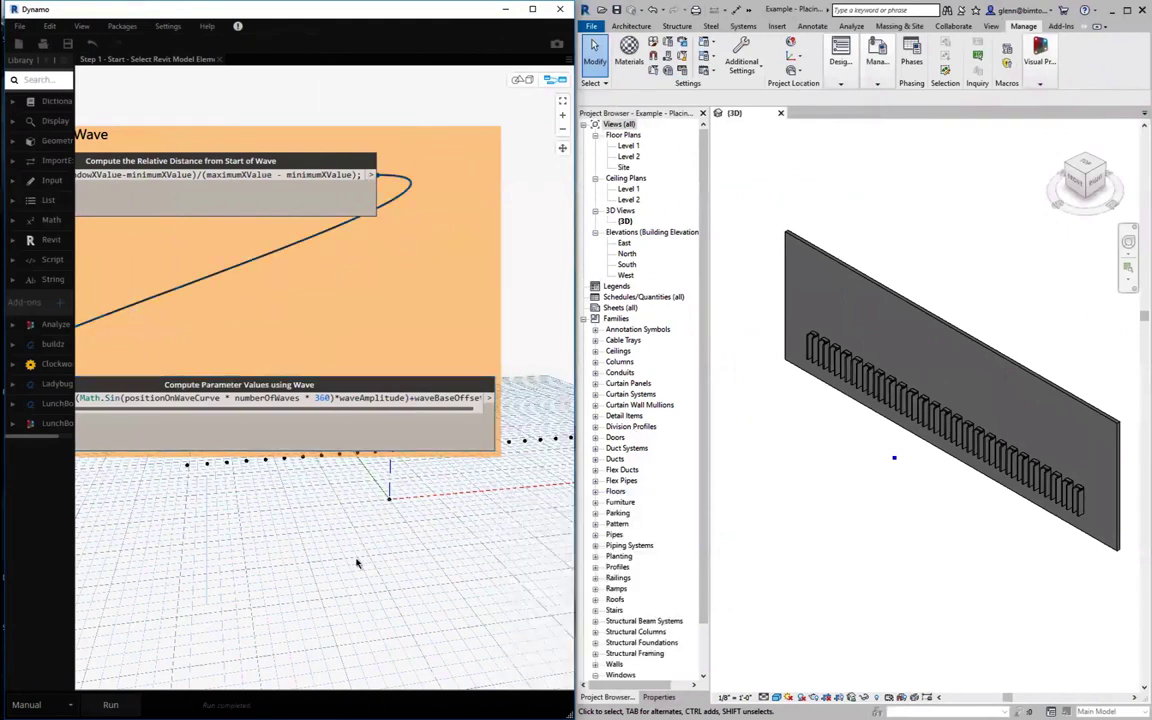
middle_drag(357, 563, 209, 598)
scroll(418, 563, up, 3)
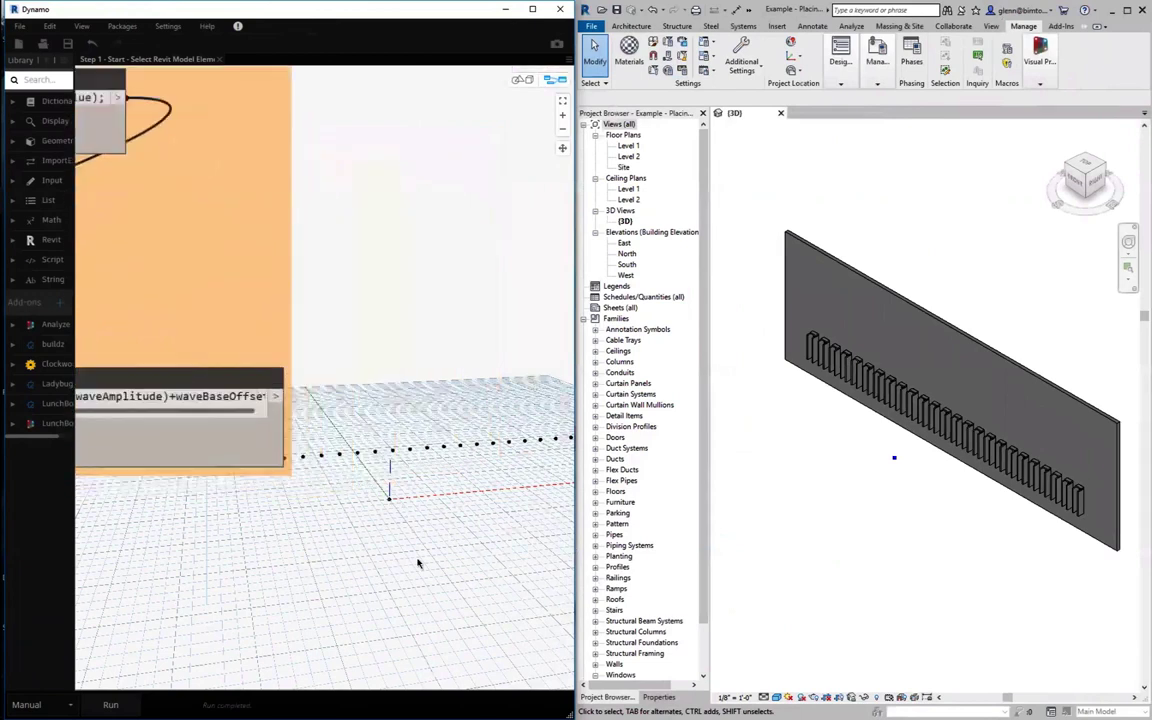
scroll(418, 563, down, 7)
middle_drag(471, 404, 435, 576)
scroll(284, 329, down, 1)
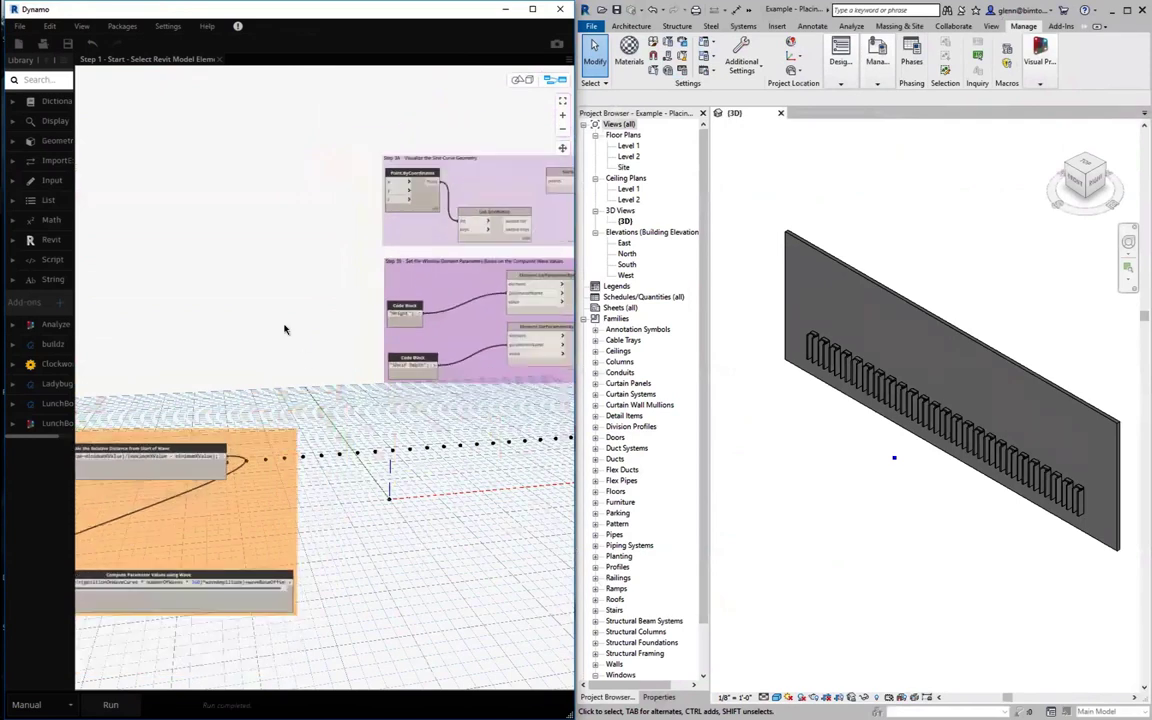
scroll(284, 329, up, 1)
scroll(255, 300, down, 1)
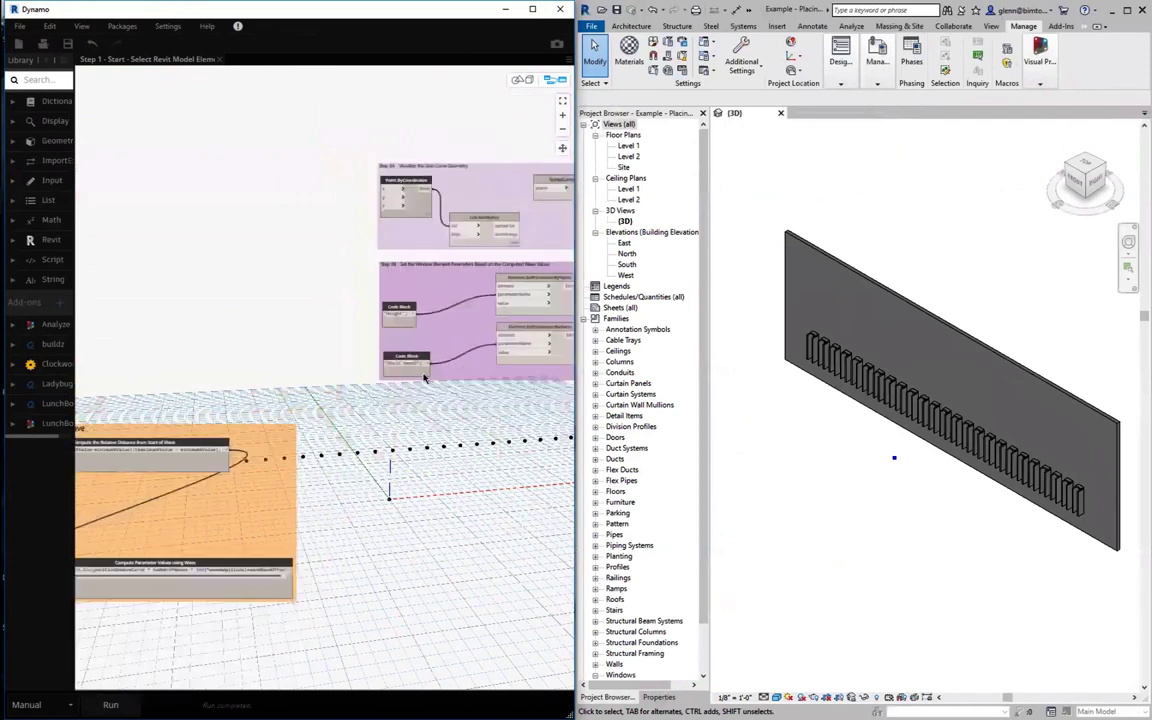
scroll(365, 370, up, 1)
scroll(305, 366, down, 1)
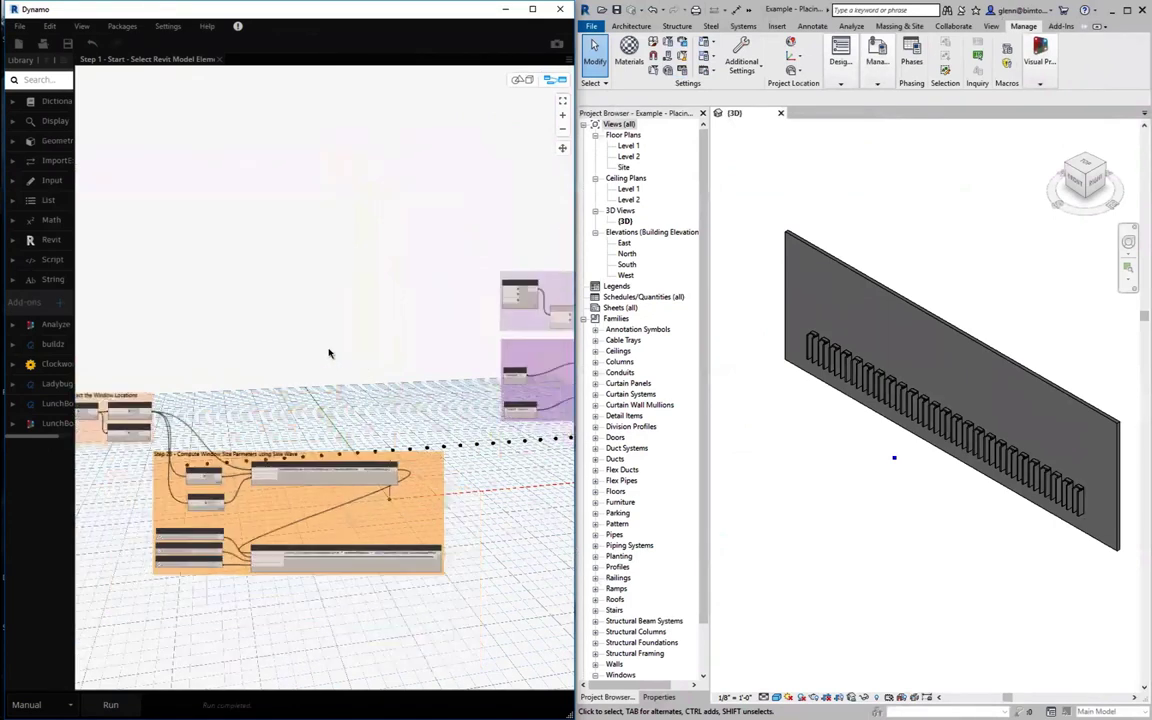
middle_drag(276, 380, 311, 363)
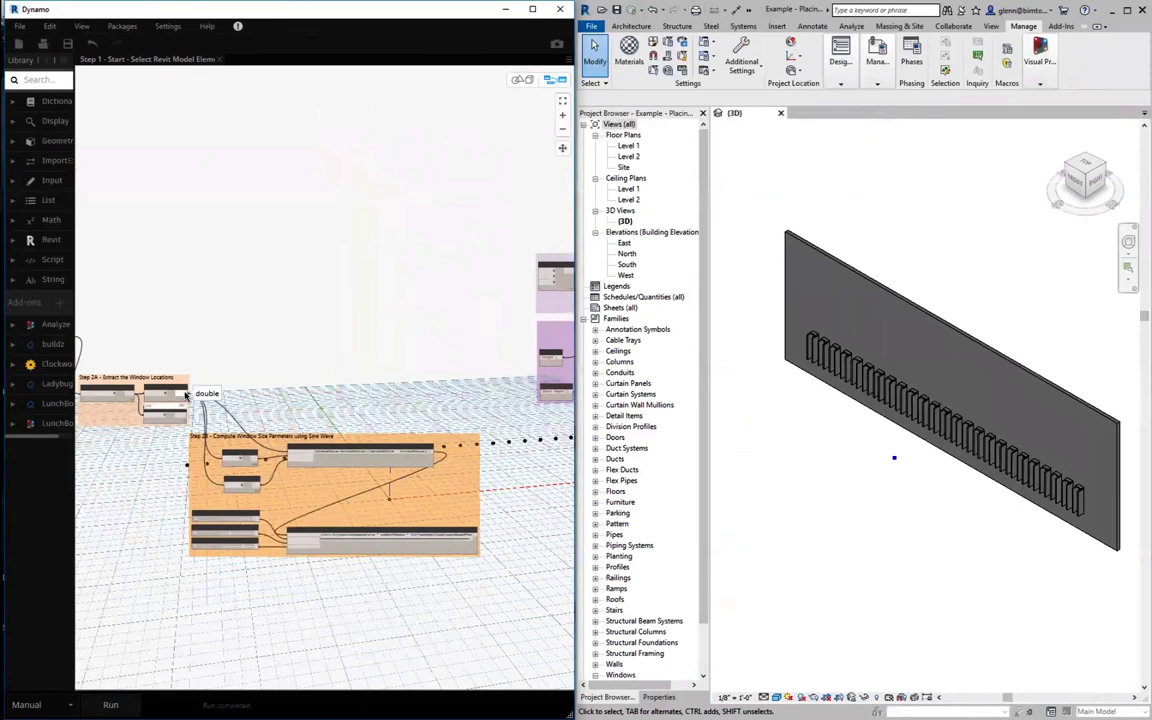
click(185, 395)
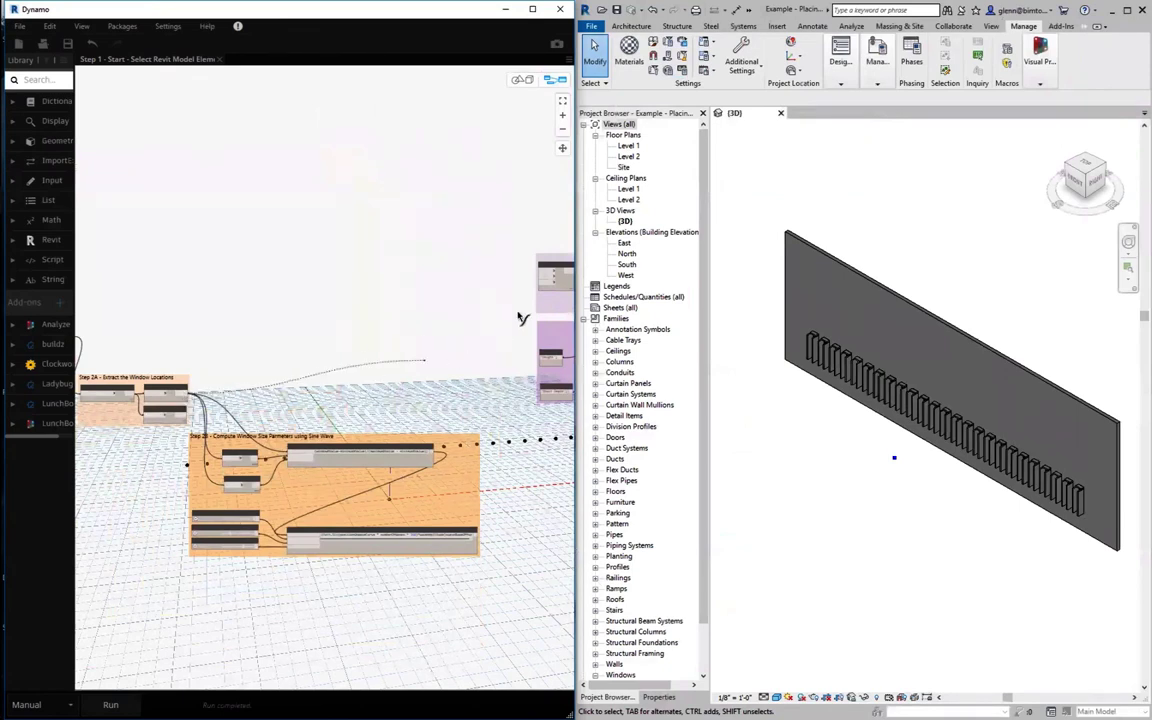
drag(521, 318, 543, 274)
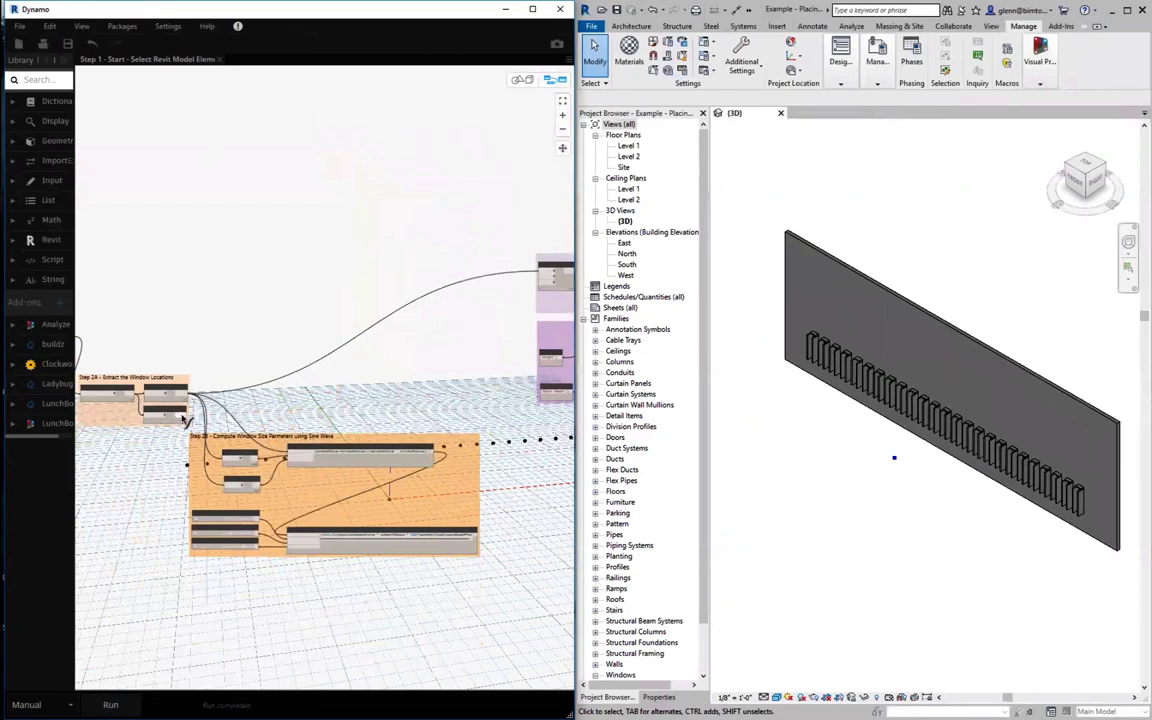
drag(186, 420, 545, 278)
Connect the output of the Compute Parameter Values using Wave code block to the z input of Point.ByCoordinates
scroll(486, 371, down, 3)
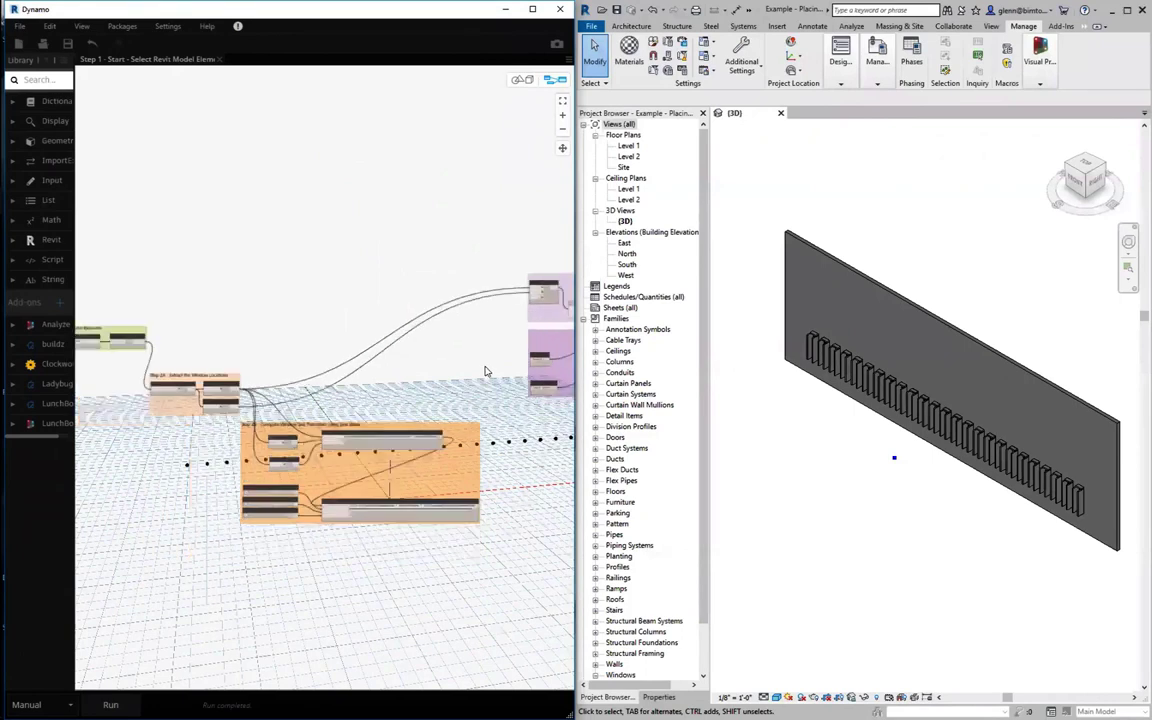
scroll(486, 371, up, 5)
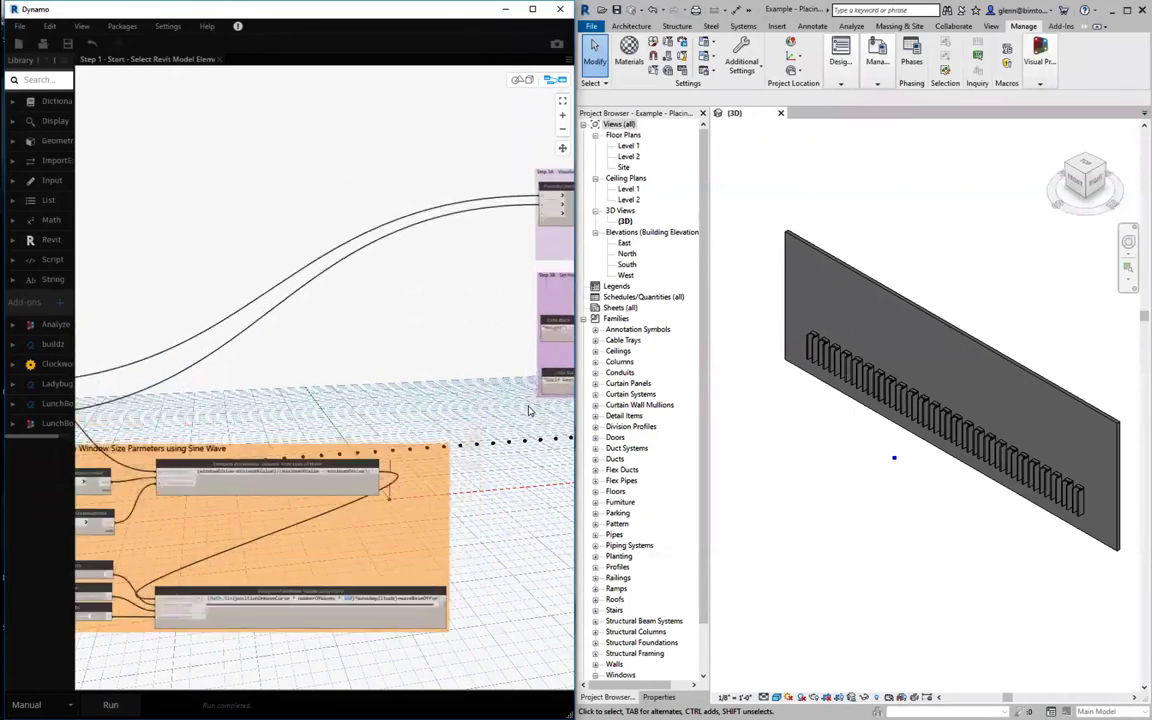
middle_drag(503, 431, 295, 393)
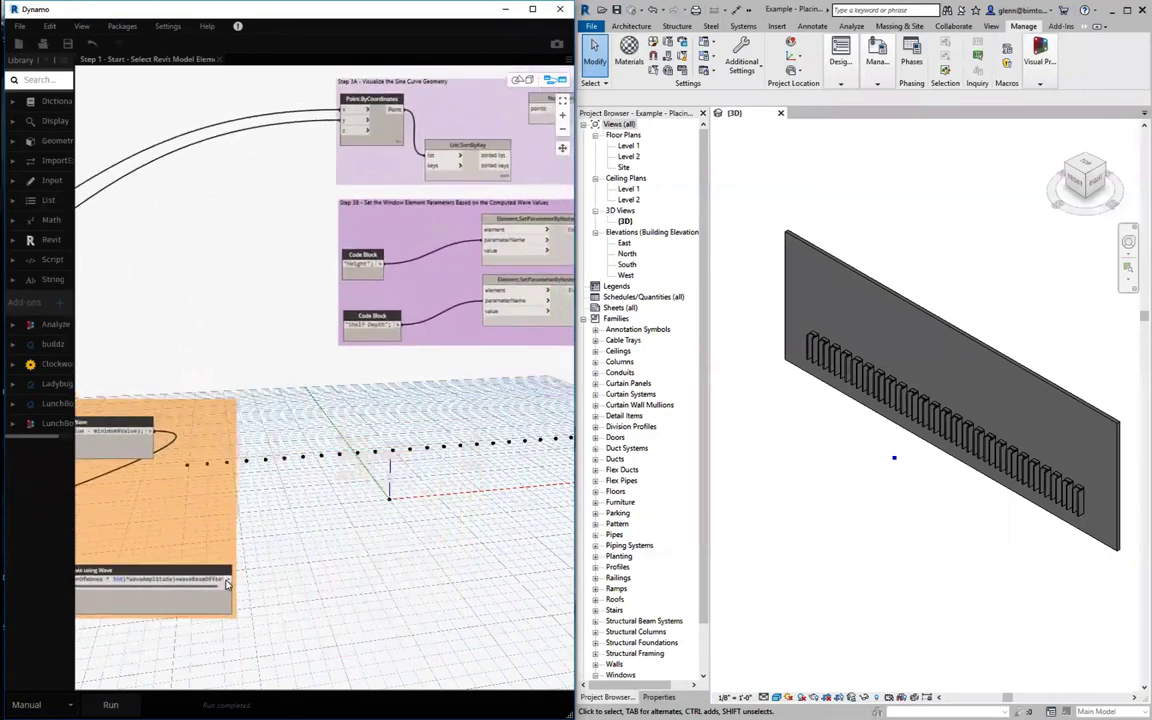
drag(227, 583, 345, 133)
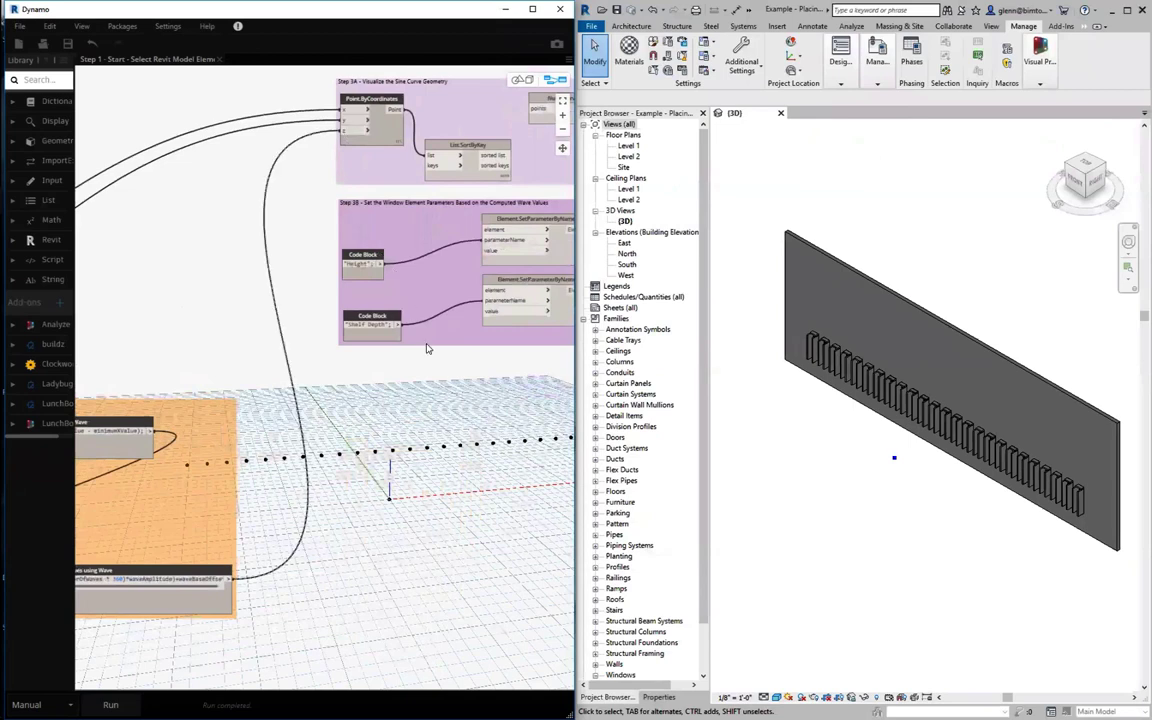
Connect the Point.X output from Step 2A to the keys input of List.SortByKey in Step 3A
middle_drag(398, 380, 365, 478)
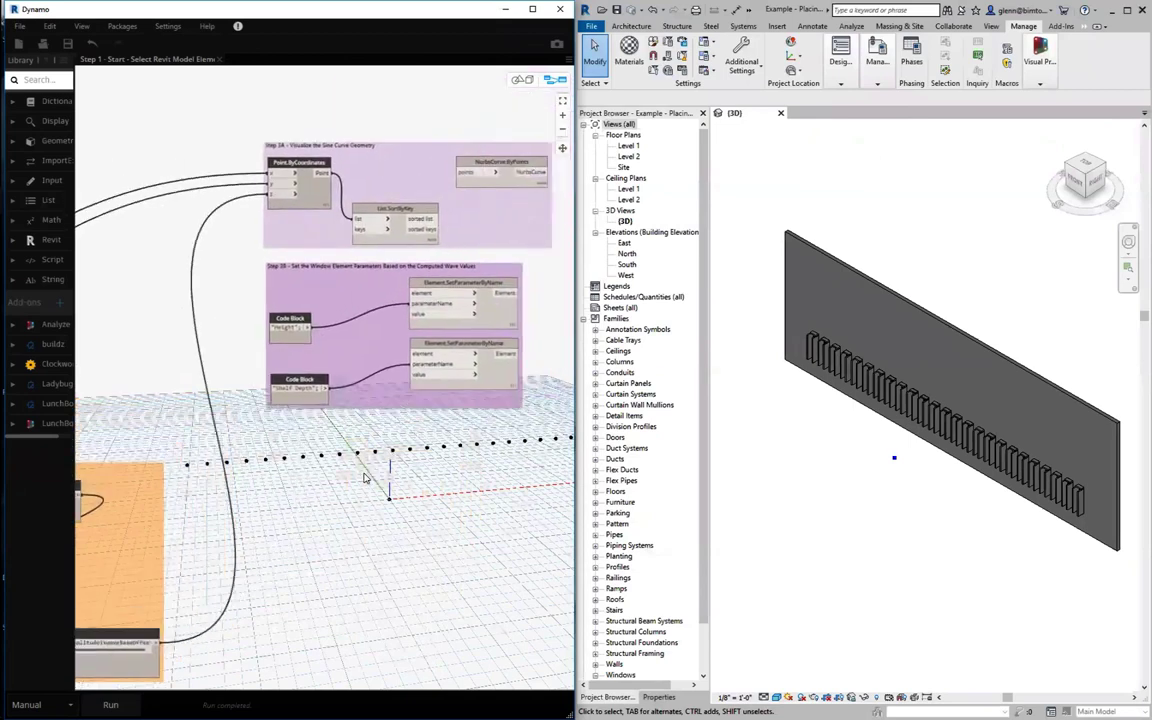
scroll(366, 160, up, 1)
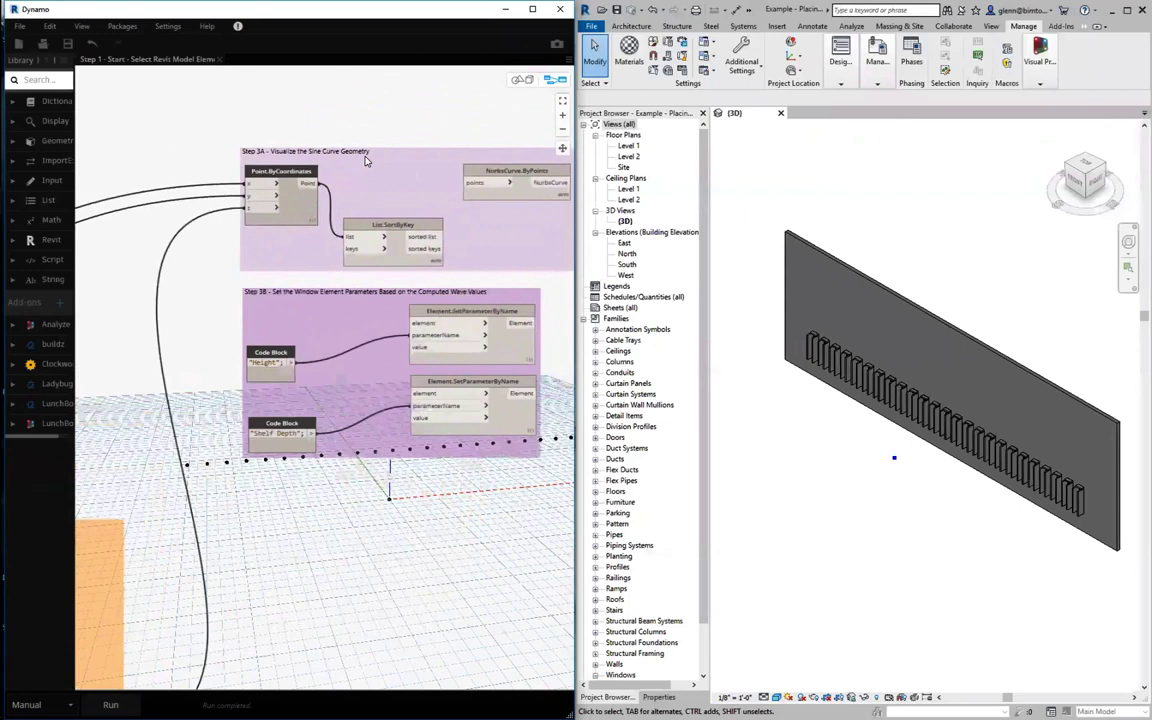
scroll(388, 106, up, 1)
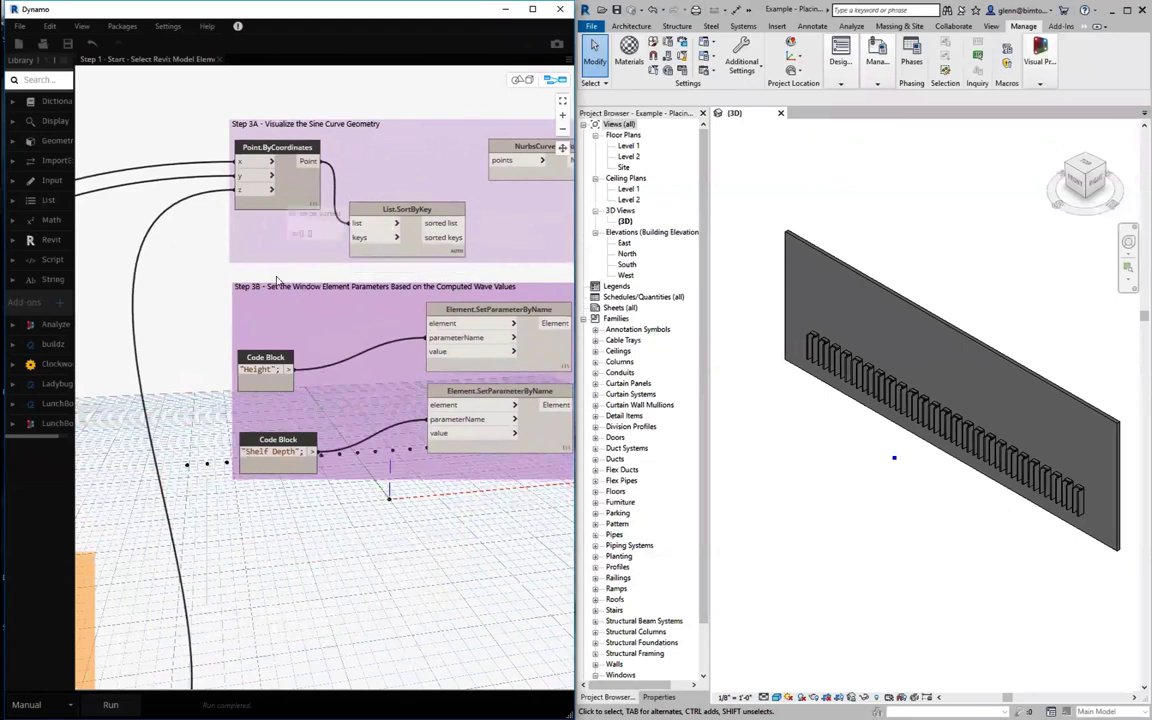
scroll(277, 280, down, 3)
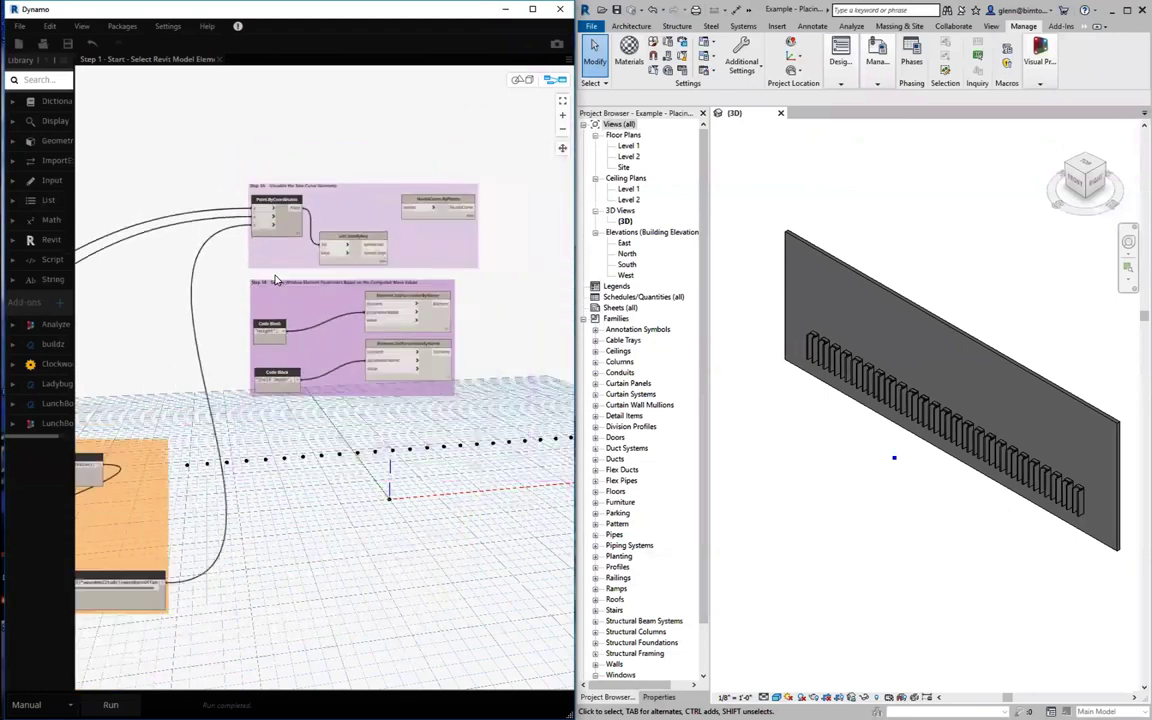
scroll(275, 278, down, 1)
scroll(177, 299, down, 1)
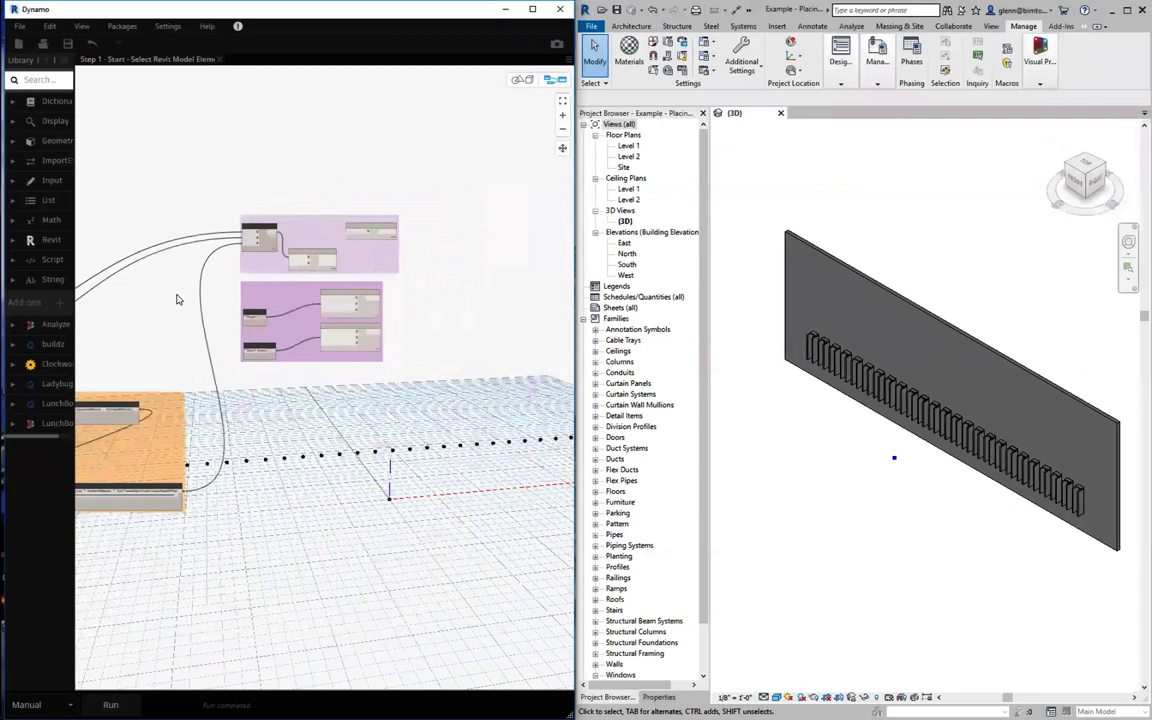
middle_drag(177, 299, 401, 273)
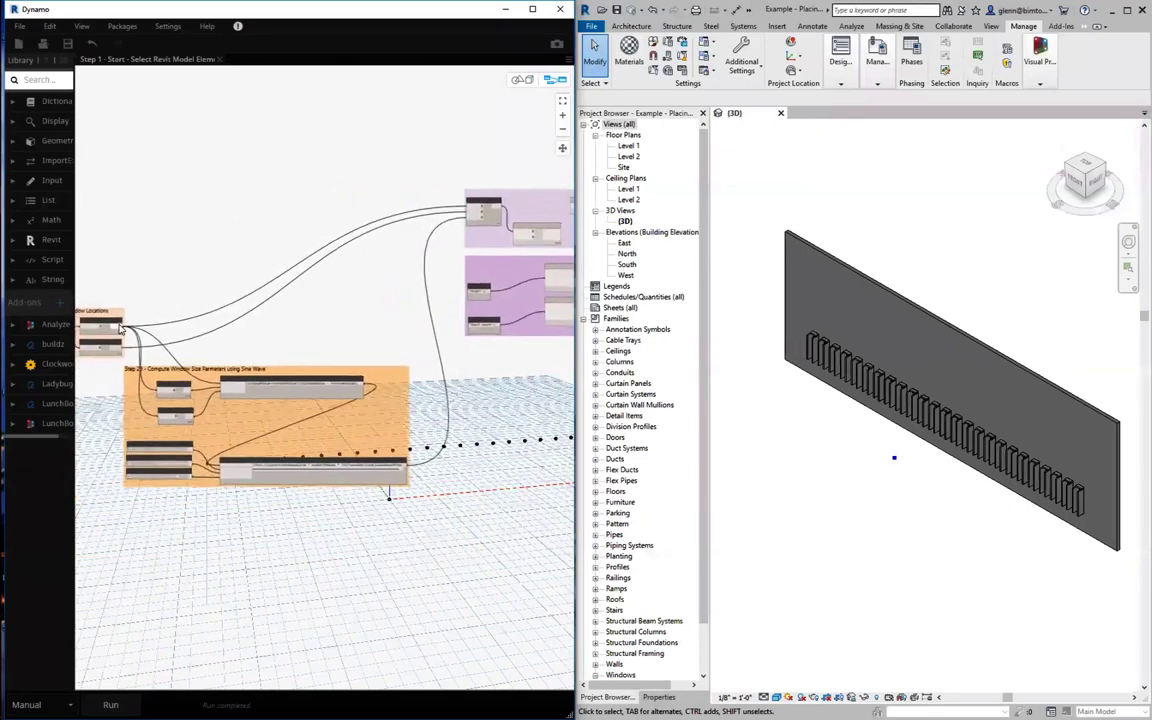
click(120, 327)
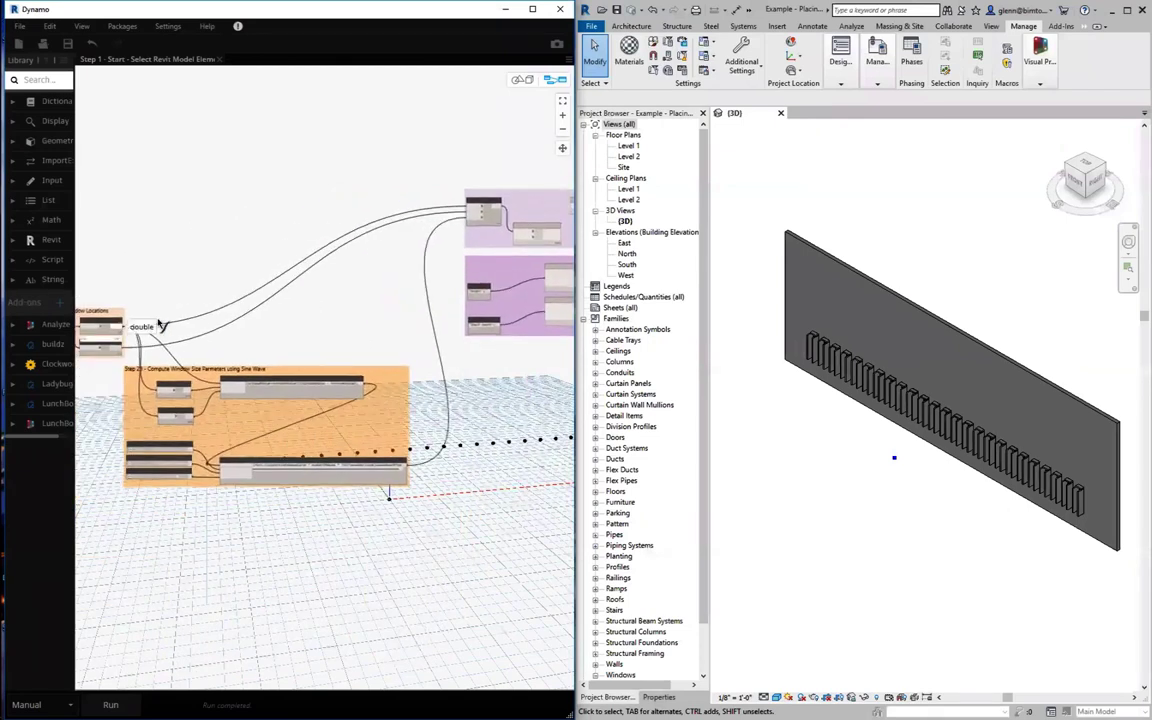
click(513, 234)
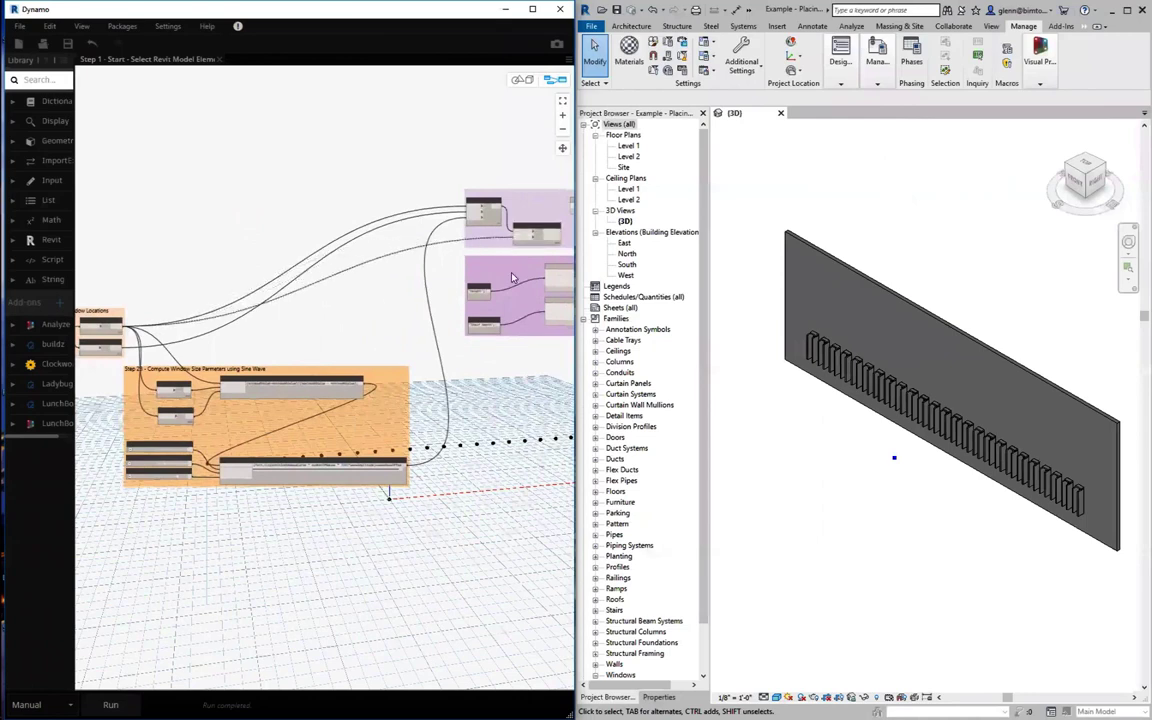
Run the graph, view the generated wave points in the 3D geometry preview, and return to the node graph
scroll(511, 277, up, 5)
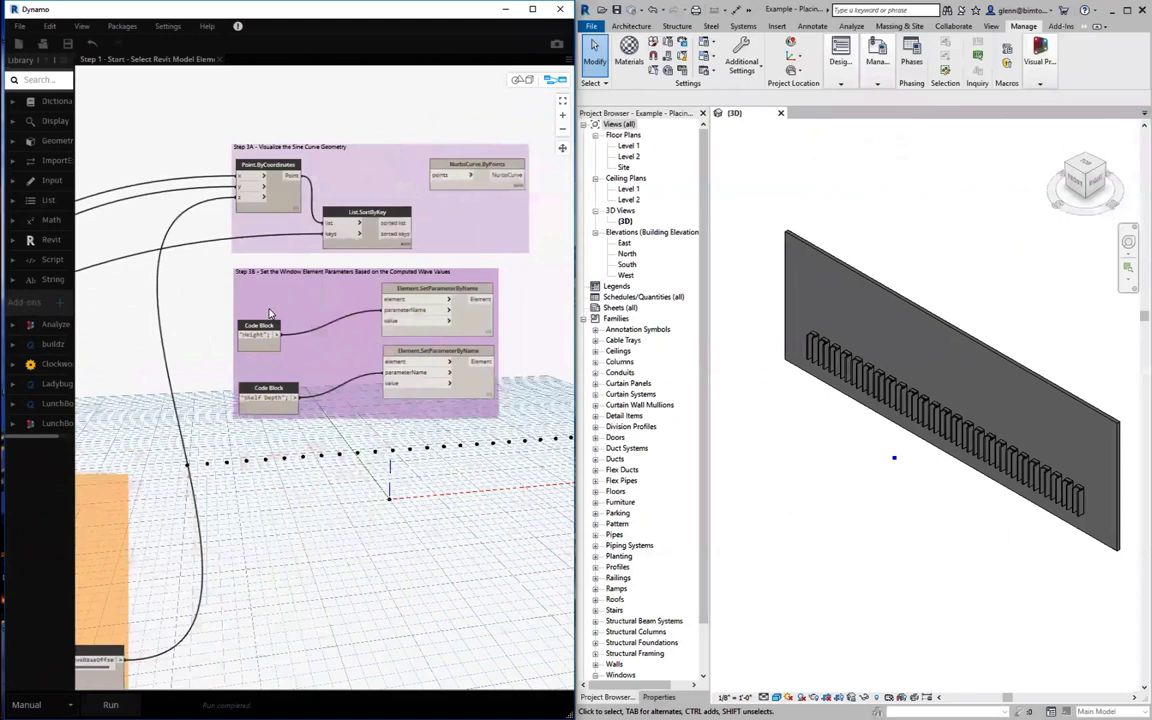
middle_drag(269, 313, 267, 323)
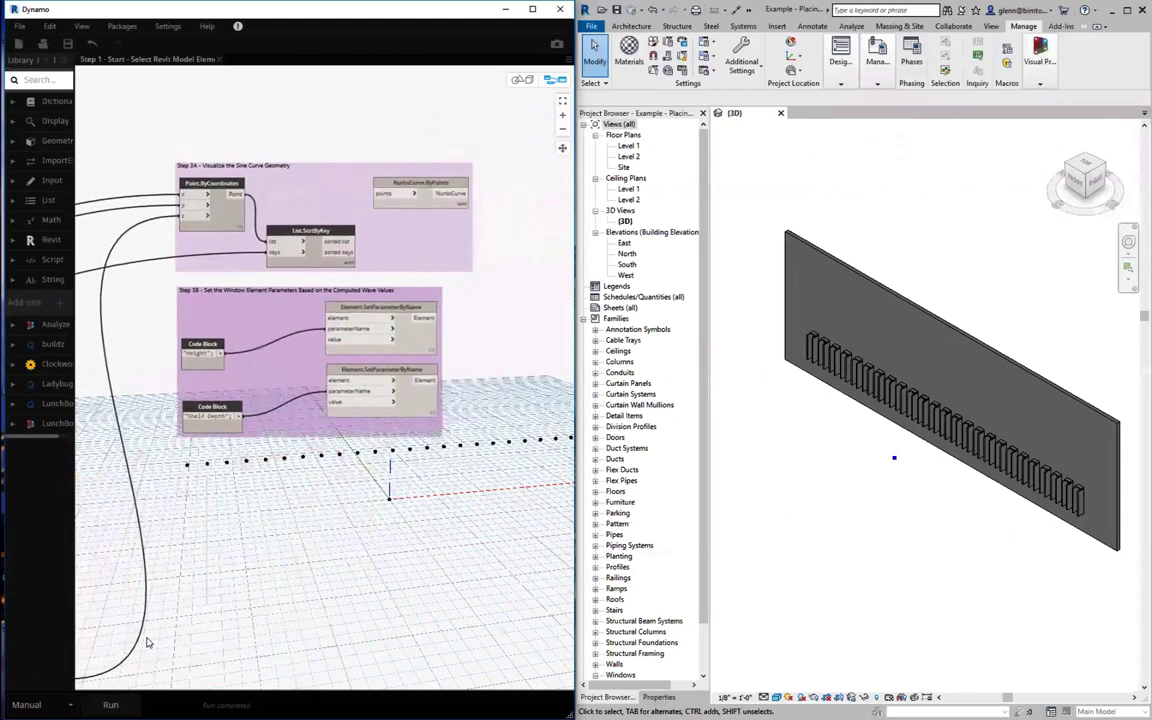
click(116, 705)
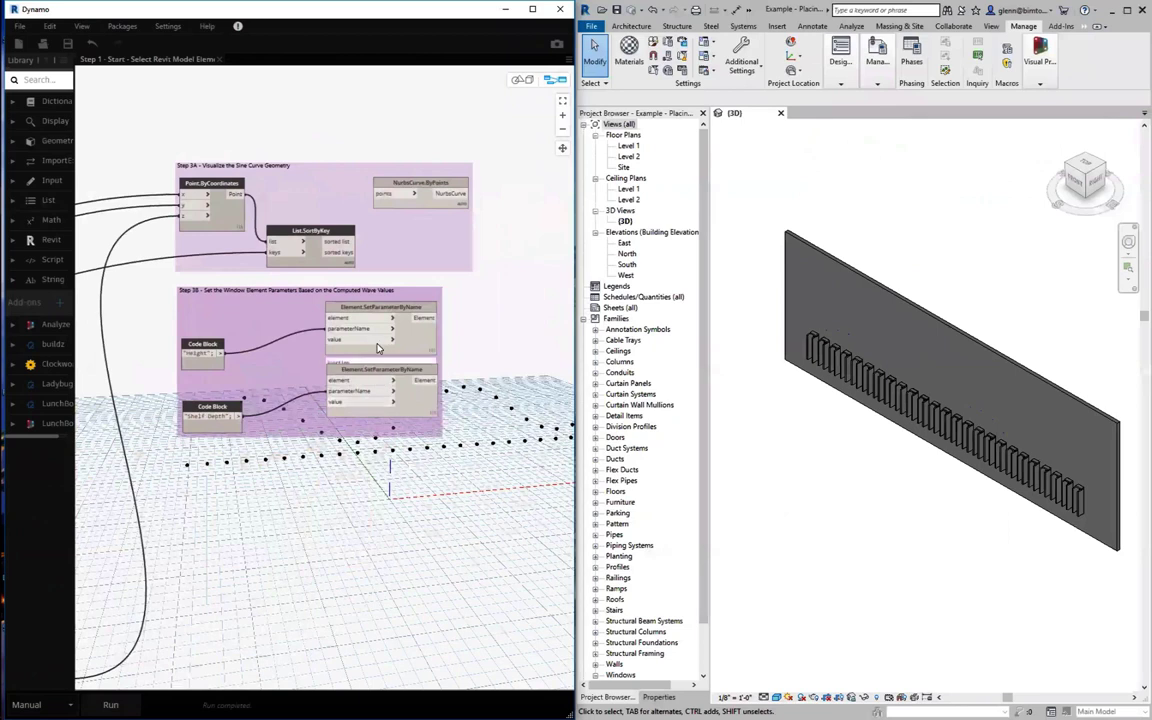
click(523, 79)
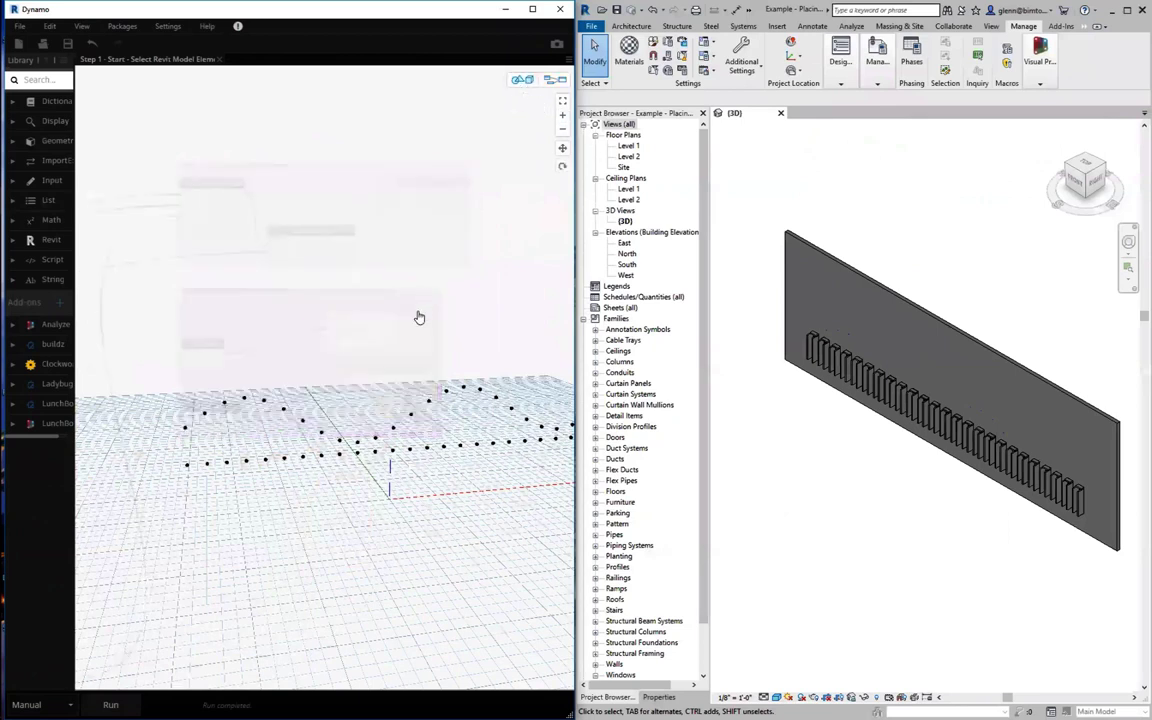
right_drag(419, 317, 369, 382)
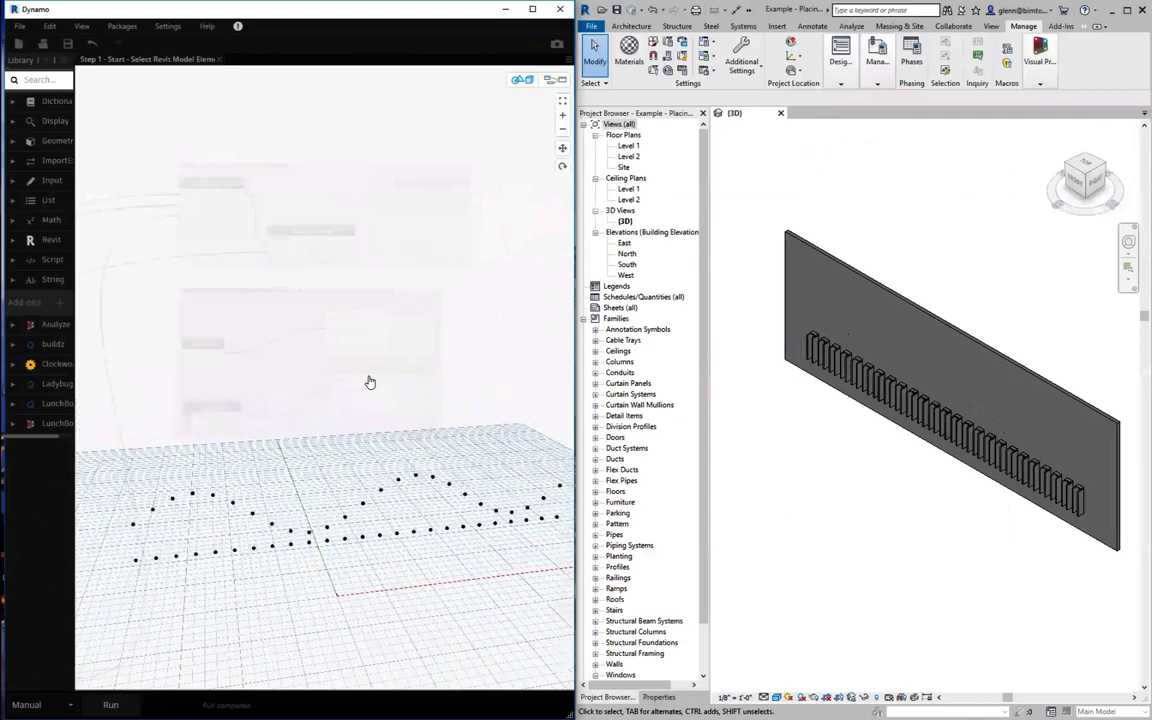
click(521, 84)
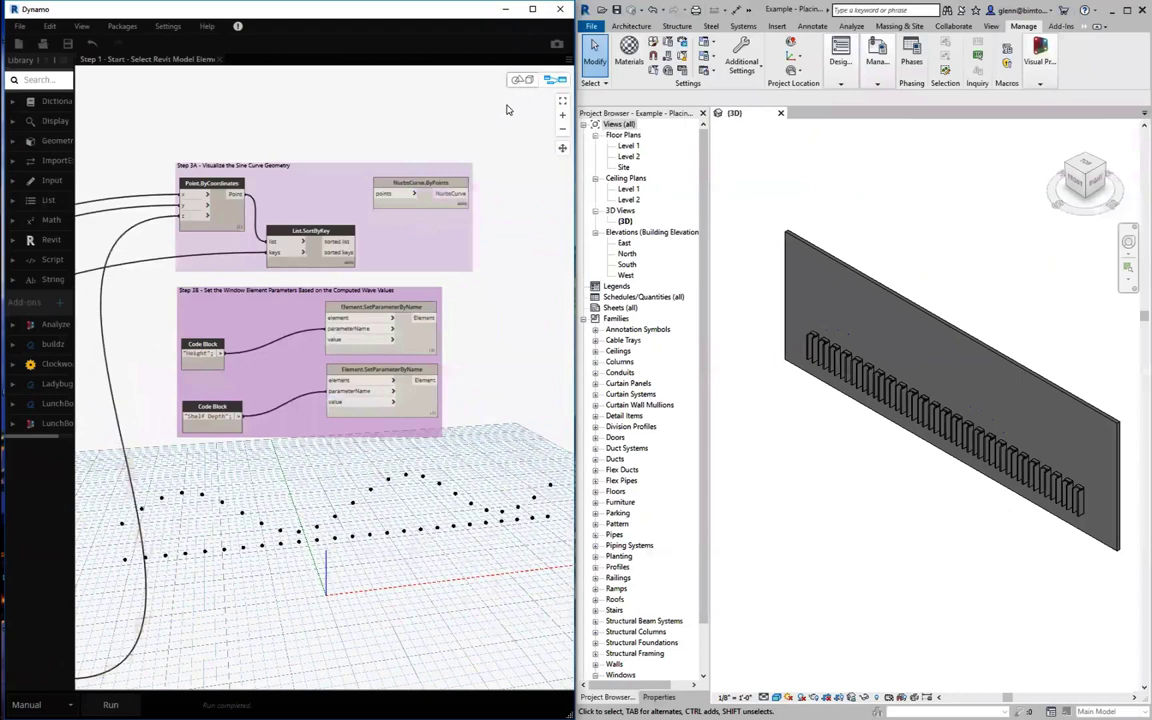
Connect the sorted list output of List.SortByKey to the points input of NurbsCurve.ByPoints and run the graph
click(352, 241)
click(381, 194)
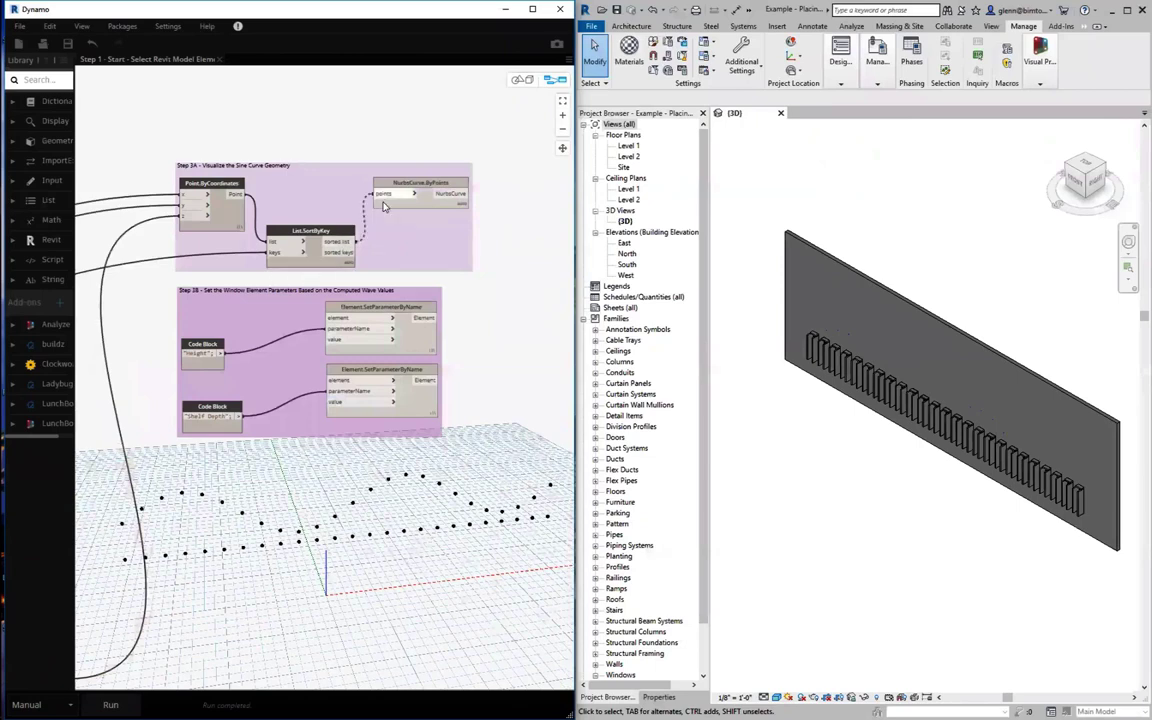
click(115, 703)
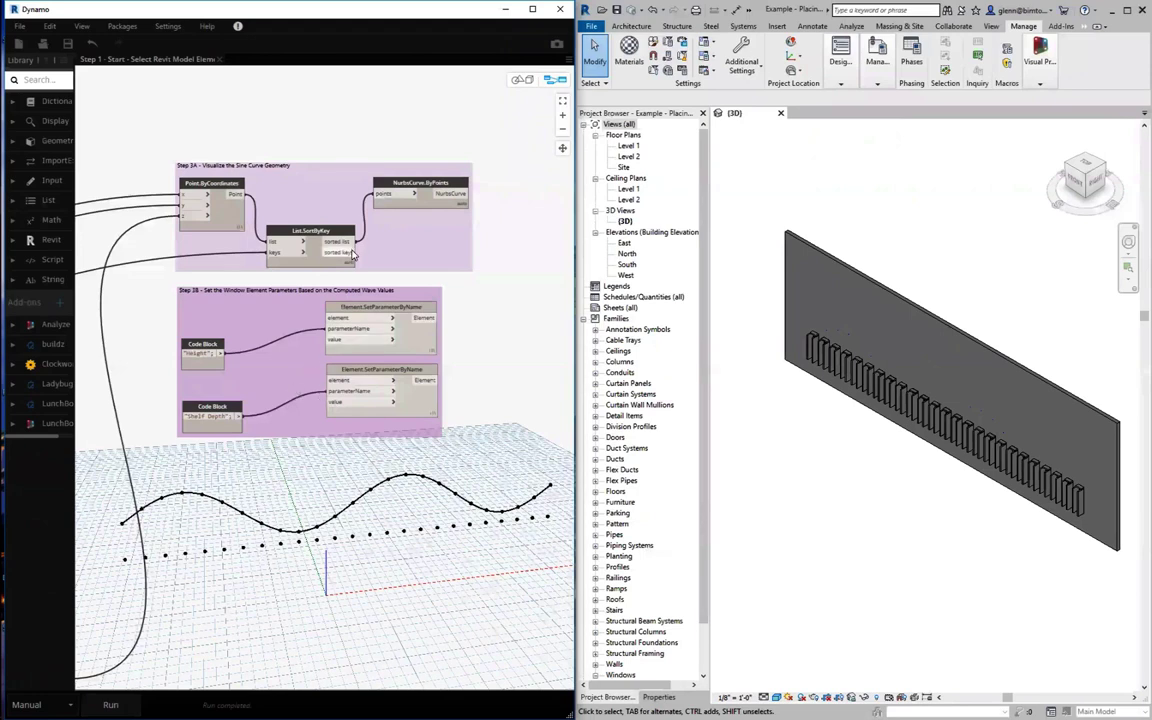
Connect the Point output of Point.ByCoordinates to the value input of the upper Element.SetParameterByName node in Step 3B
mouse_move(350, 250)
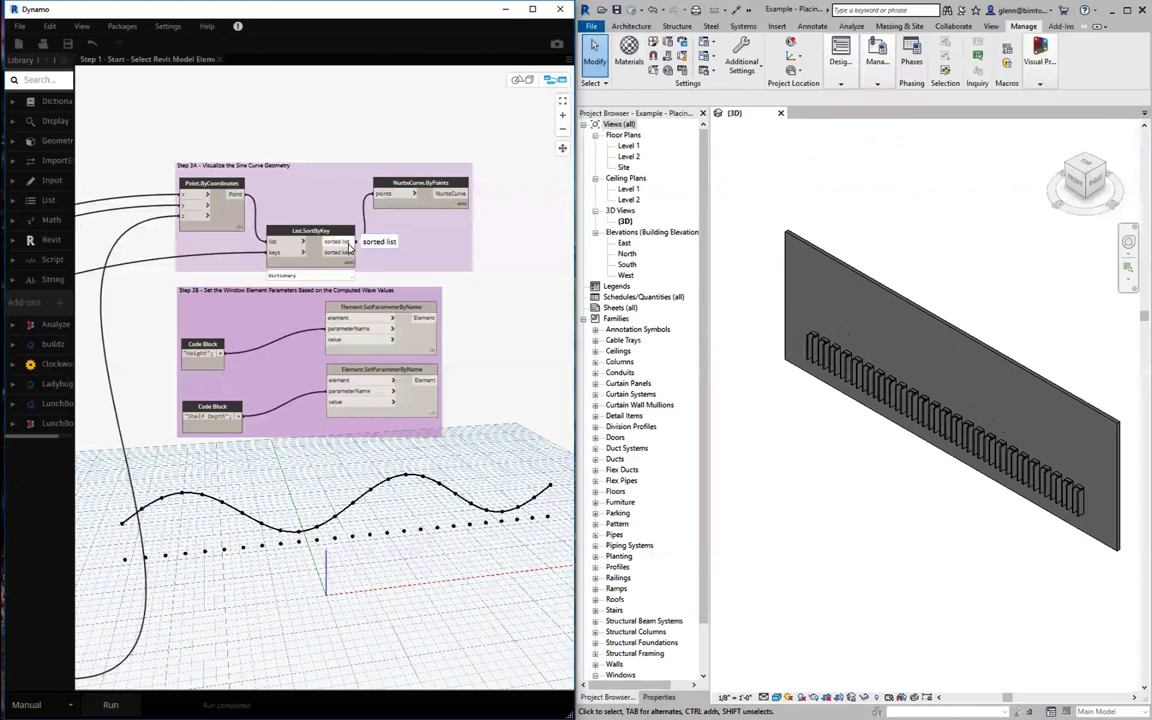
click(238, 196)
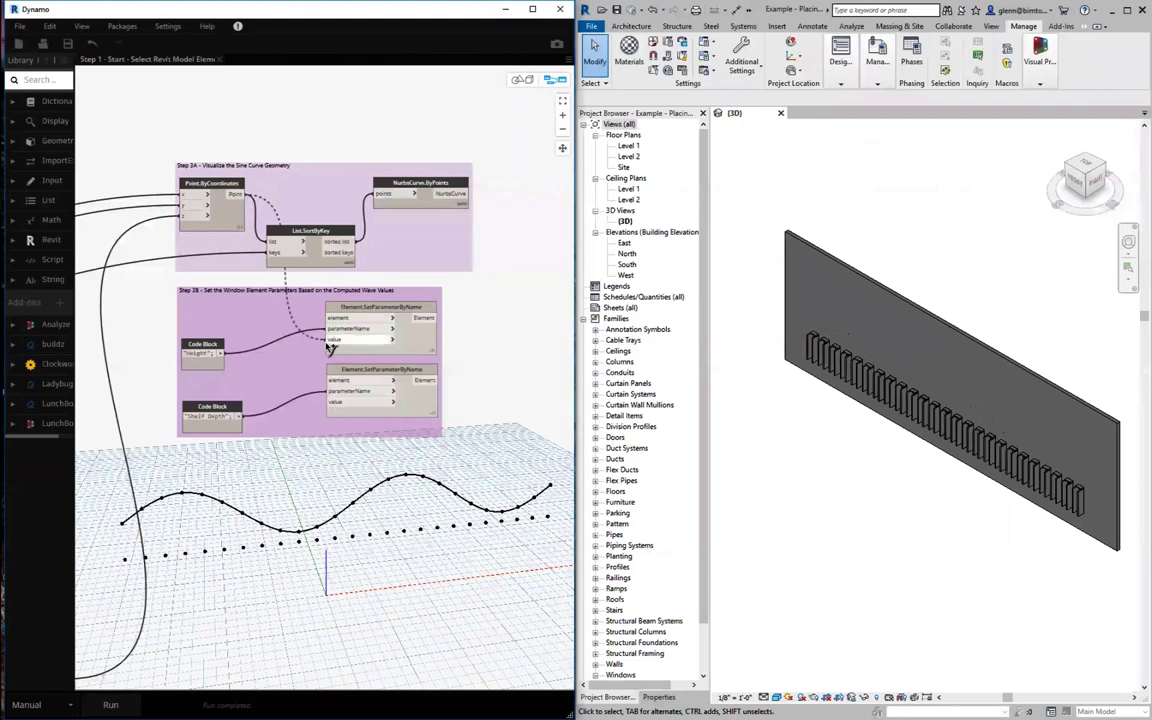
click(330, 340)
Connect the Elements output of All Elements of Family Type to the element input of the upper Element.SetParameterByName node and run the graph
middle_drag(273, 450, 365, 455)
scroll(303, 449, down, 1)
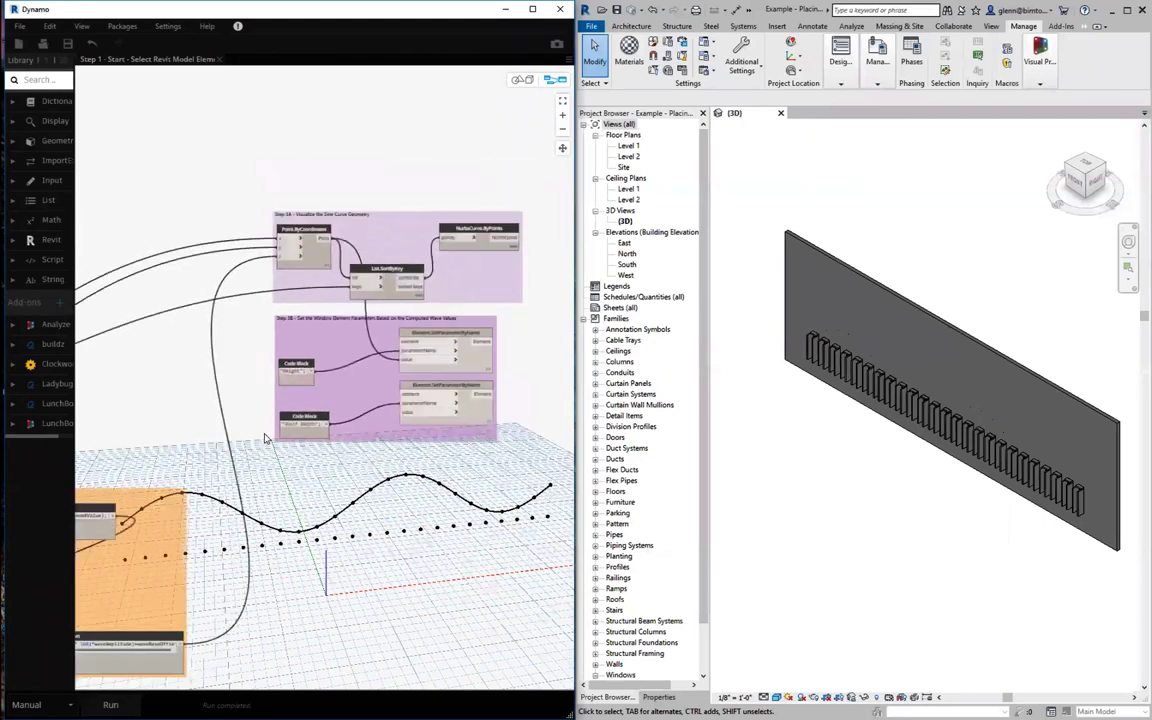
scroll(265, 437, down, 2)
middle_drag(260, 419, 563, 443)
scroll(299, 362, down, 2)
middle_drag(206, 344, 398, 362)
middle_drag(277, 355, 312, 340)
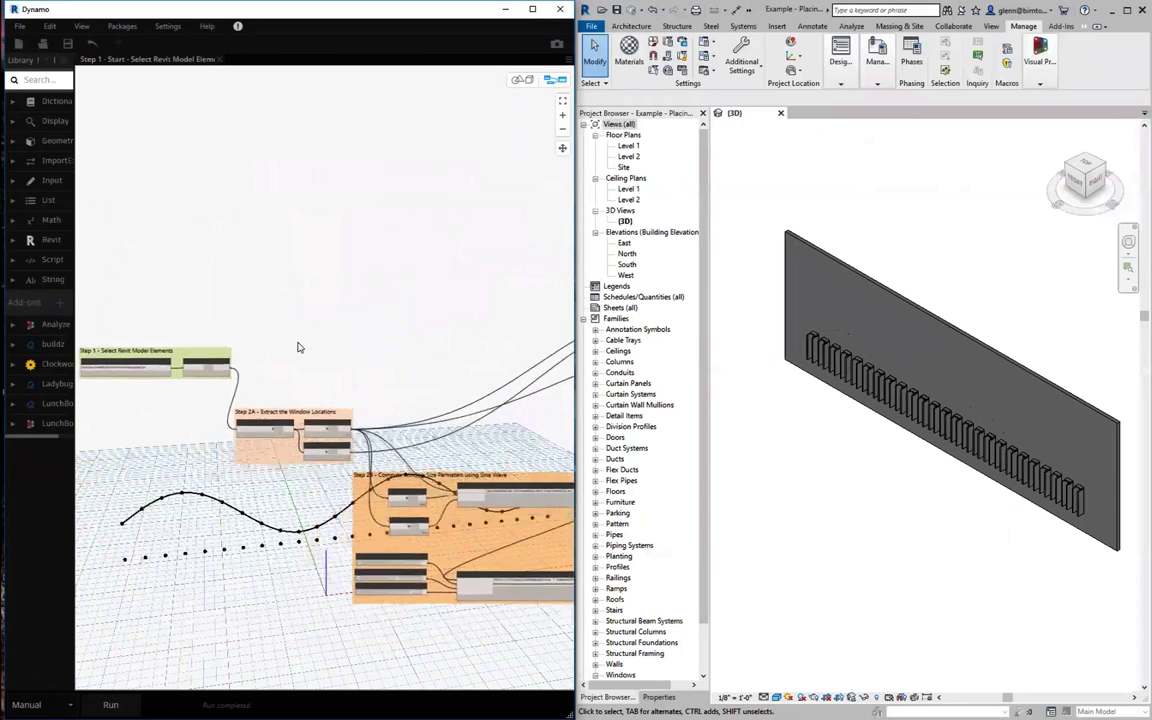
scroll(228, 358, down, 2)
scroll(228, 368, up, 4)
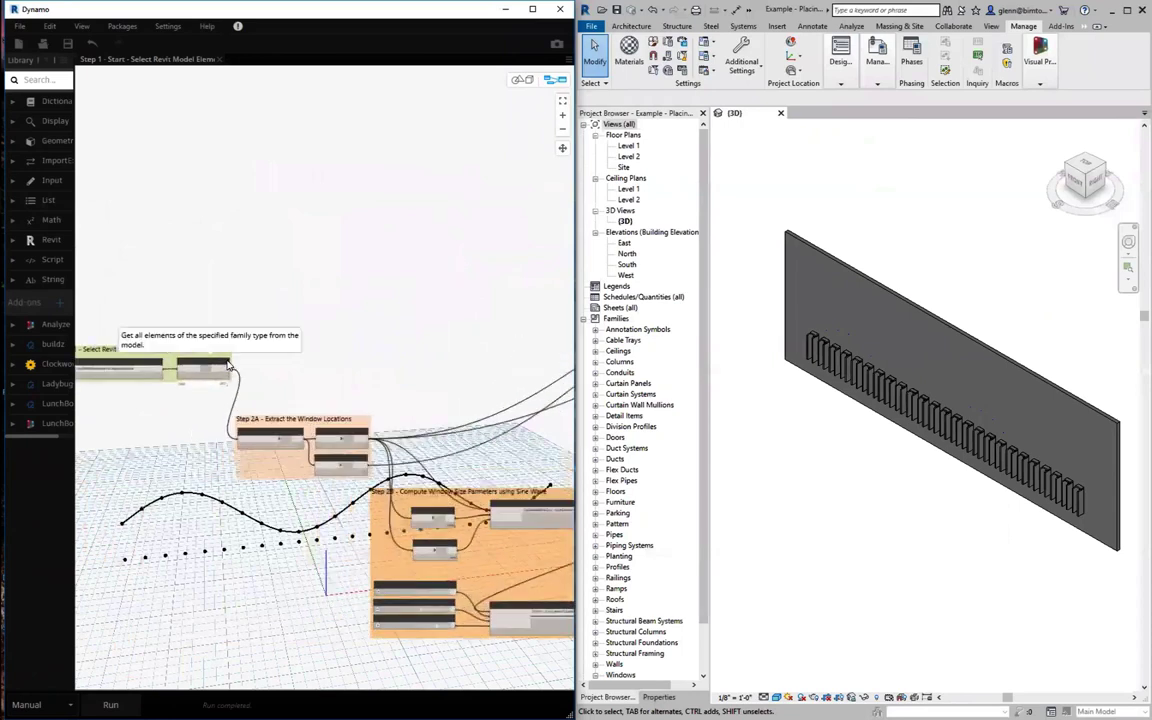
click(229, 375)
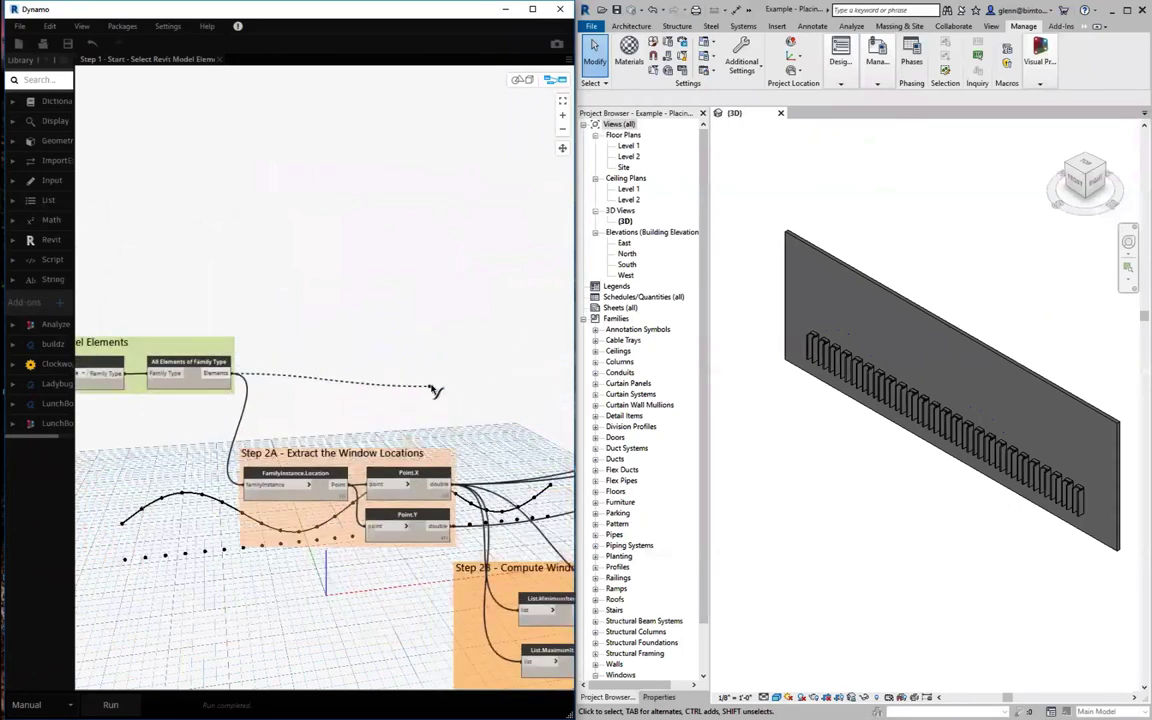
middle_drag(283, 342, 260, 338)
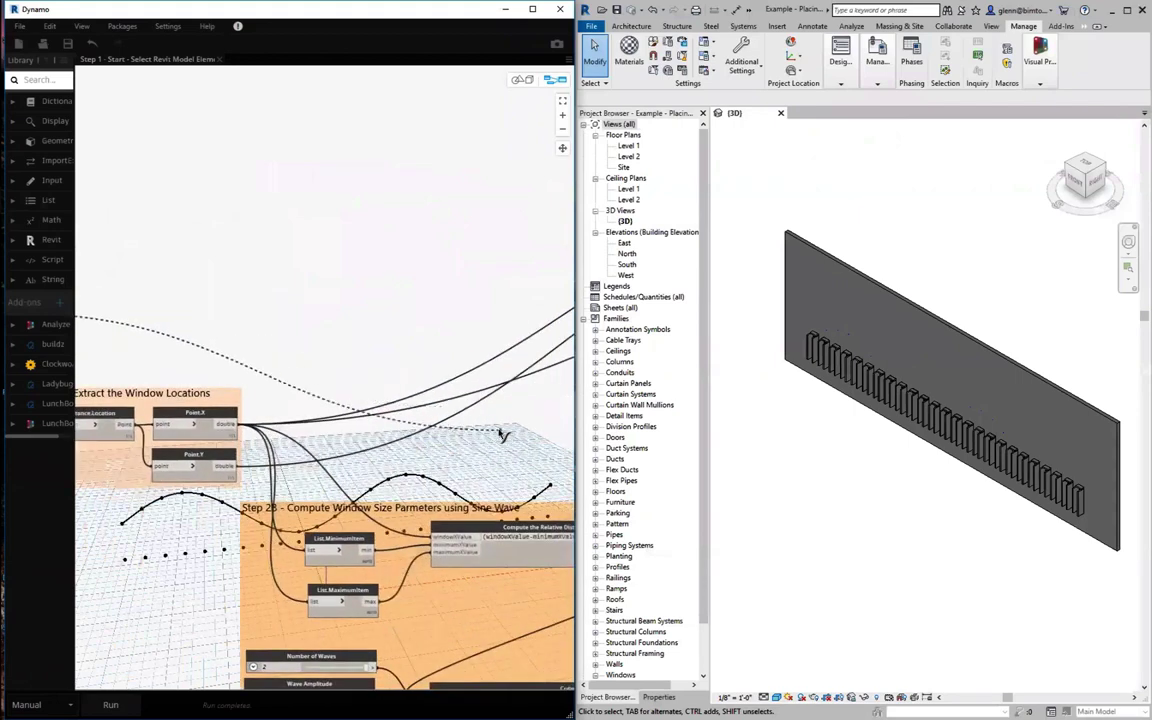
middle_drag(498, 429, 208, 392)
middle_drag(431, 397, 170, 385)
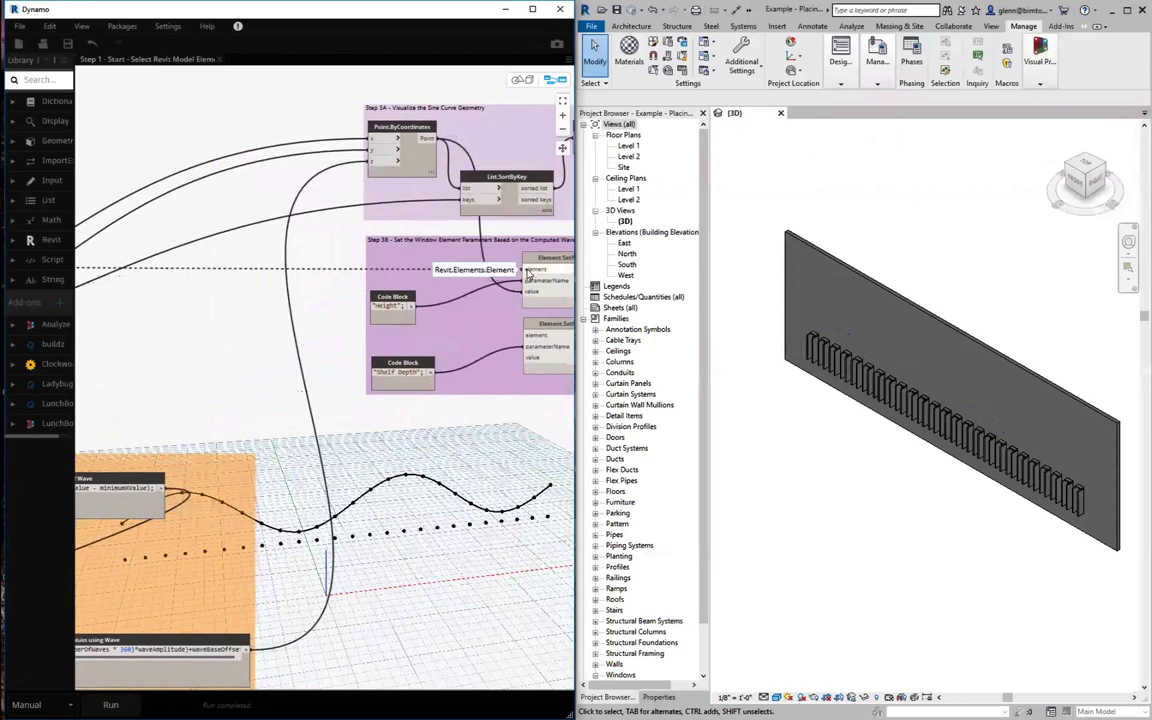
click(528, 272)
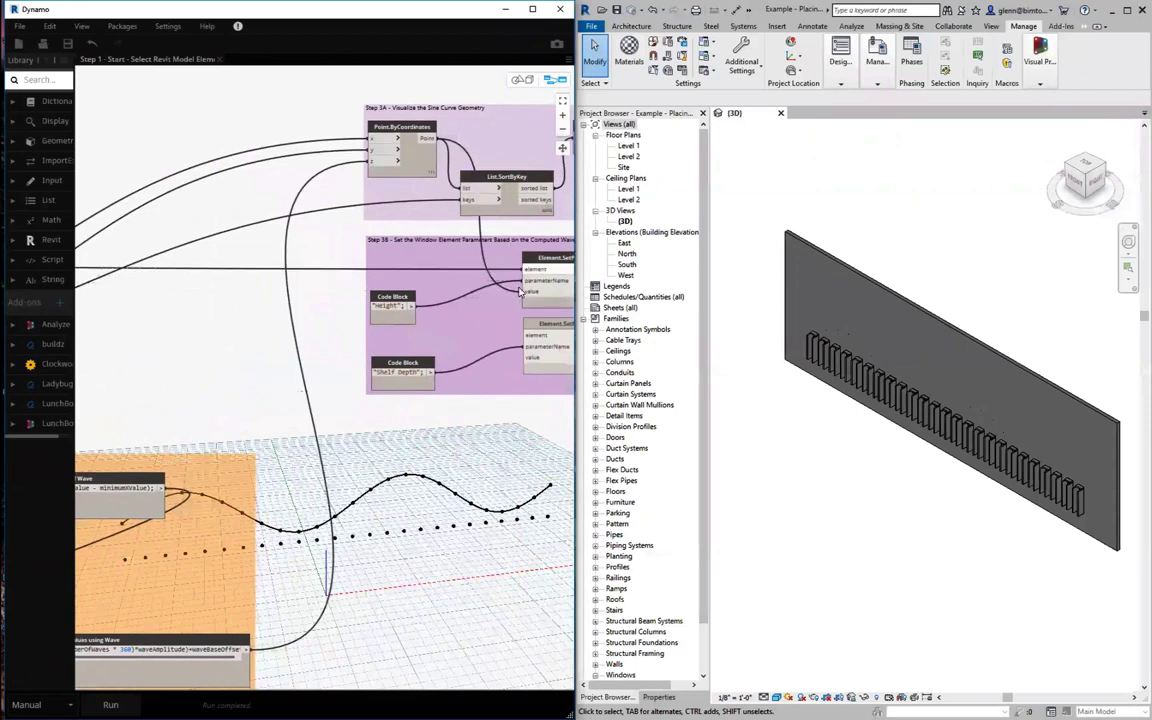
click(112, 704)
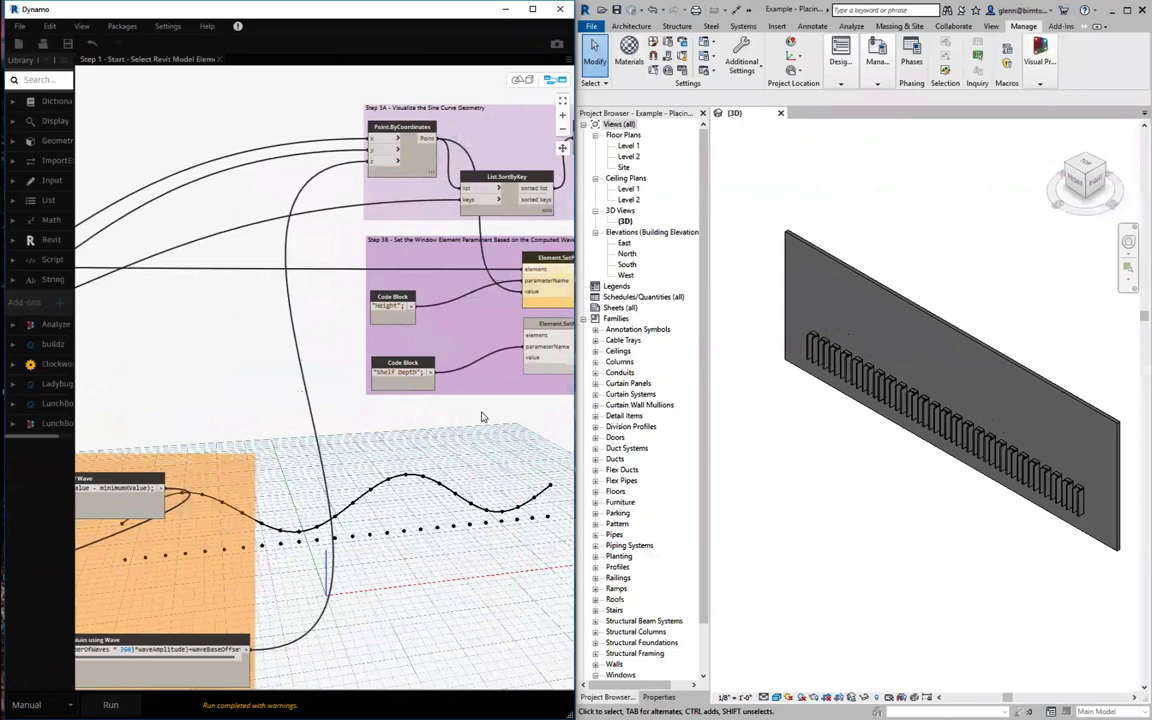
Replace the upper Element.SetParameterByName value input with the wave values code block output from Step 2B, run the graph, and view the windows in Revit
mouse_move(455, 423)
middle_down()
mouse_move(391, 432)
mouse_move(465, 406)
middle_up()
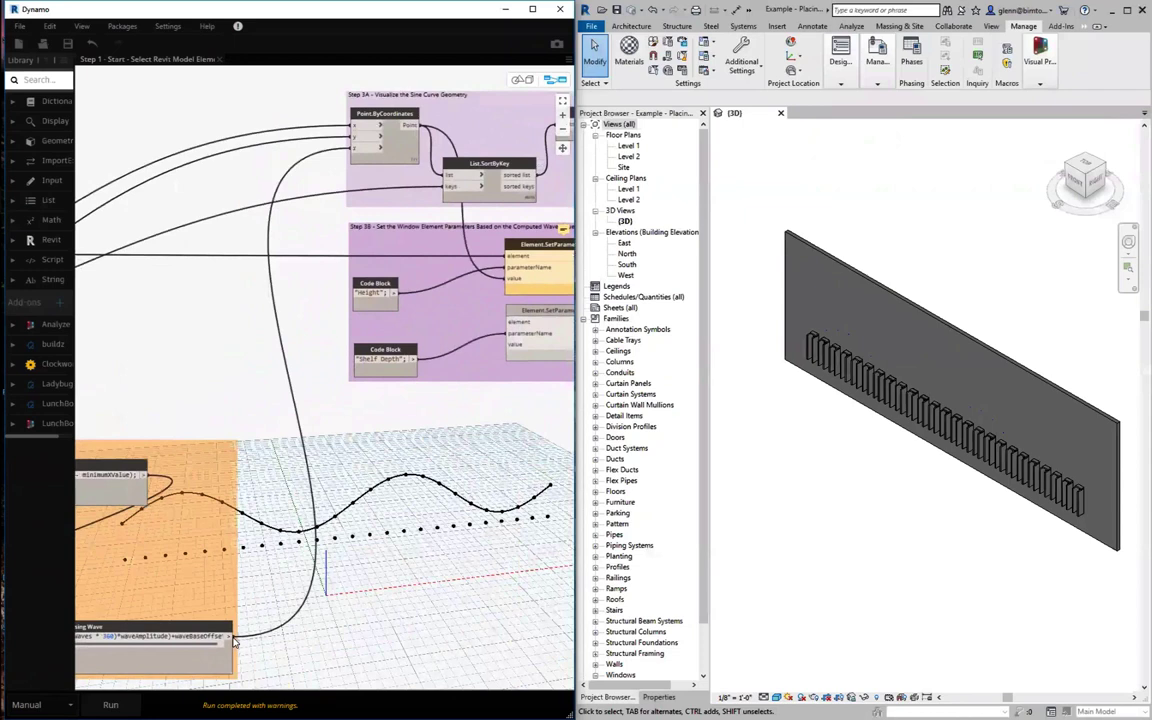
drag(232, 638, 506, 278)
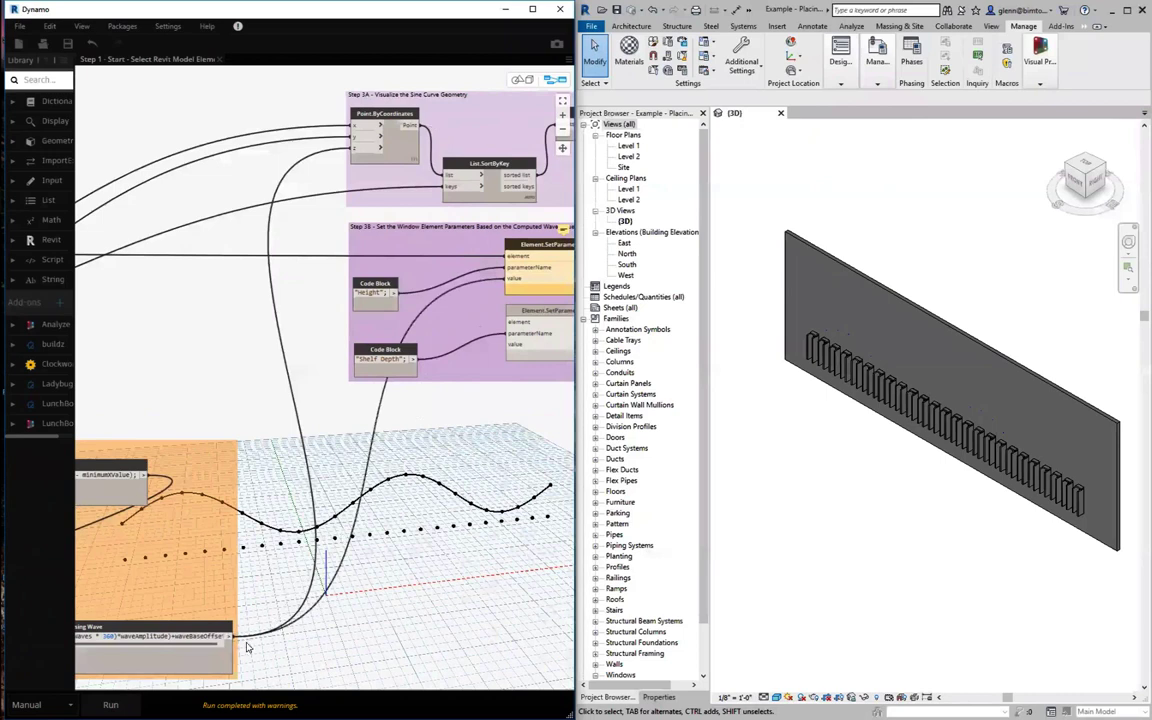
click(111, 705)
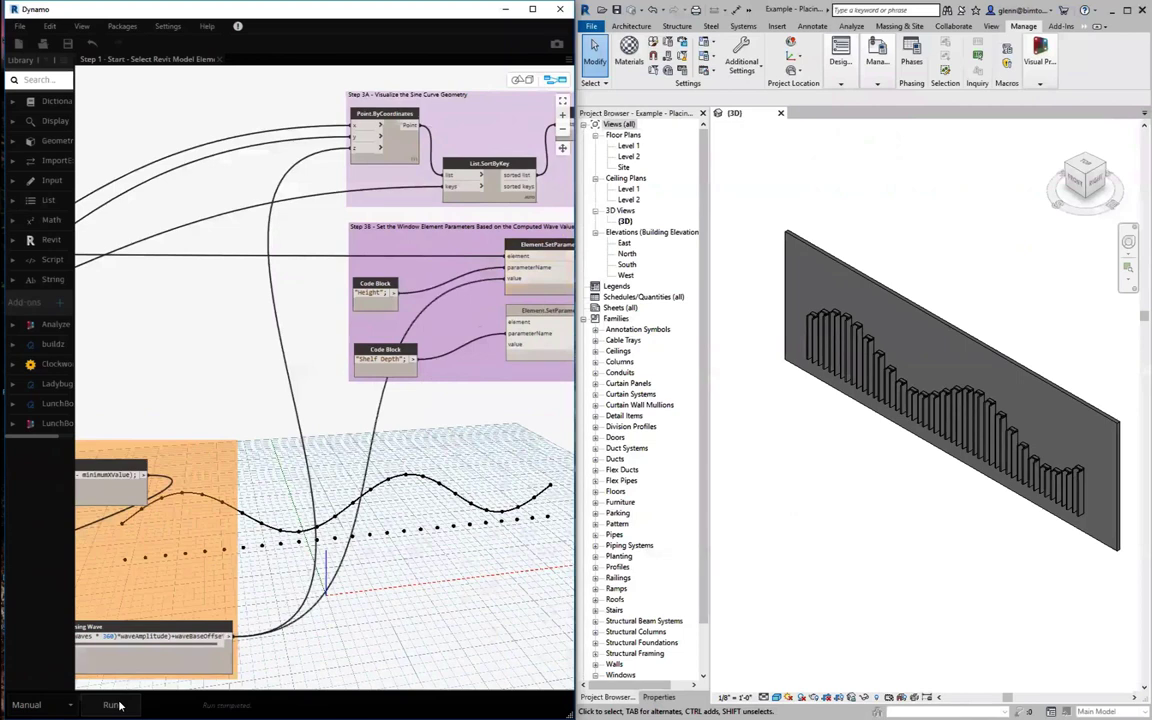
click(1127, 243)
mouse_move(913, 417)
mouse_down()
mouse_move(926, 422)
mouse_move(942, 395)
mouse_move(972, 388)
mouse_up()
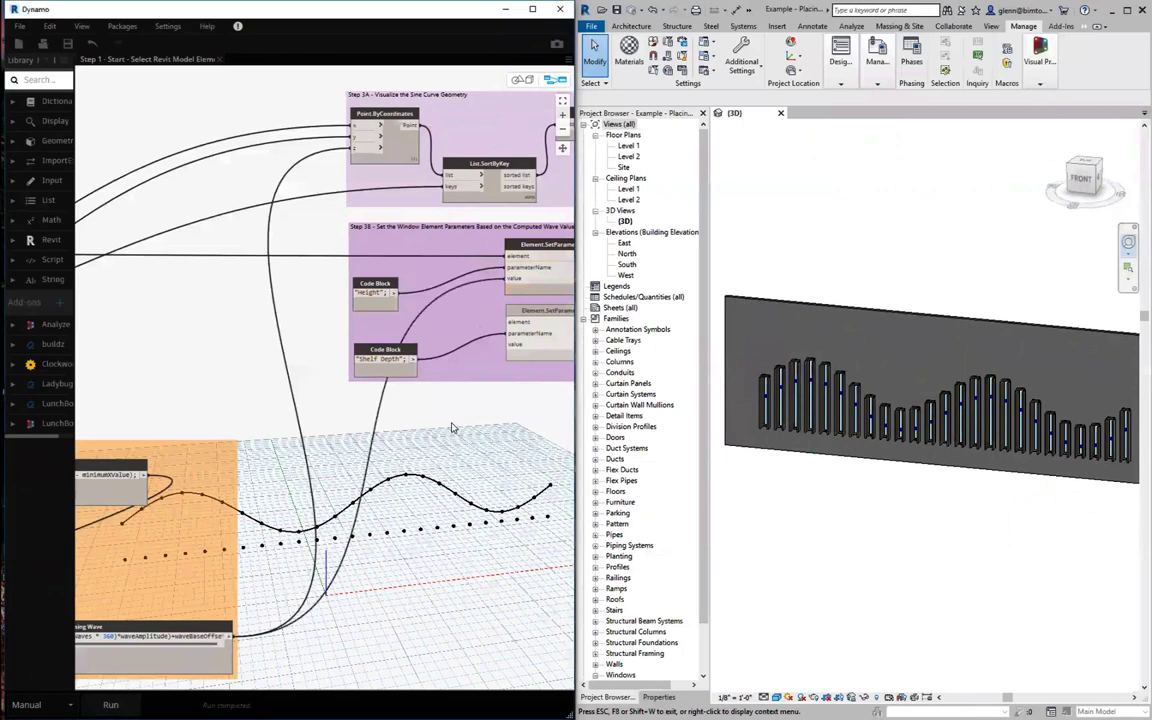
Feed the lower Element.SetParameterByName node with the upper node's Element output and the Step 2B wave values, and run the graph
middle_drag(422, 380, 352, 435)
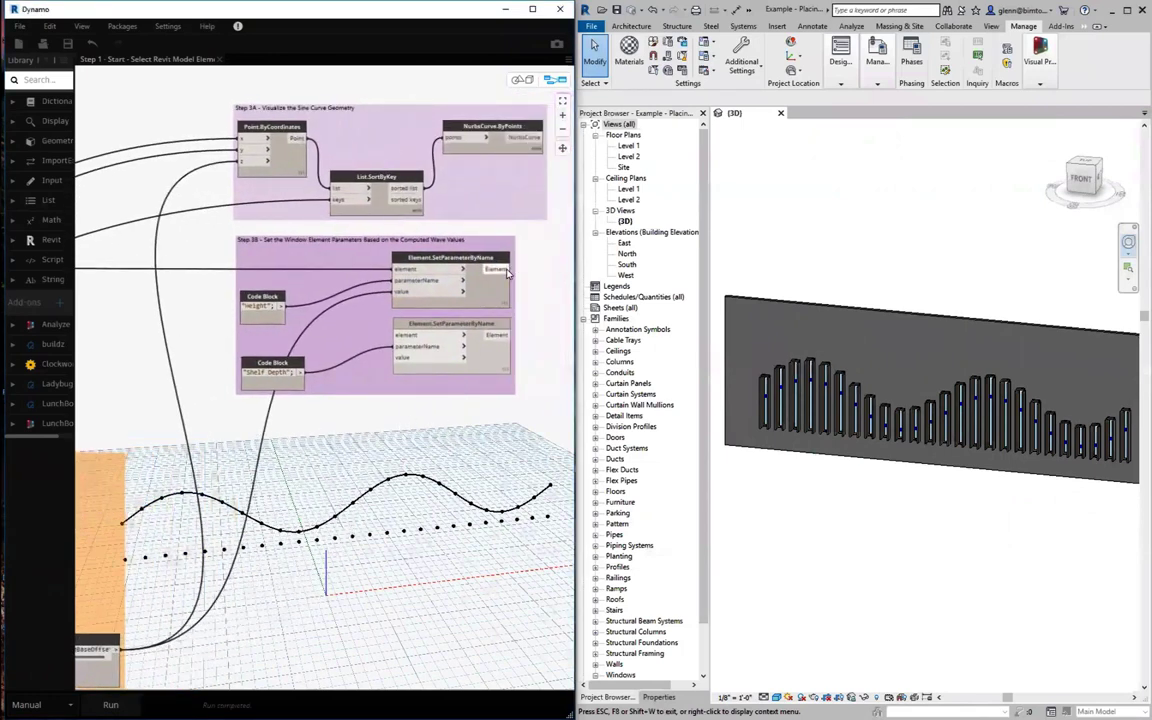
drag(508, 272, 397, 338)
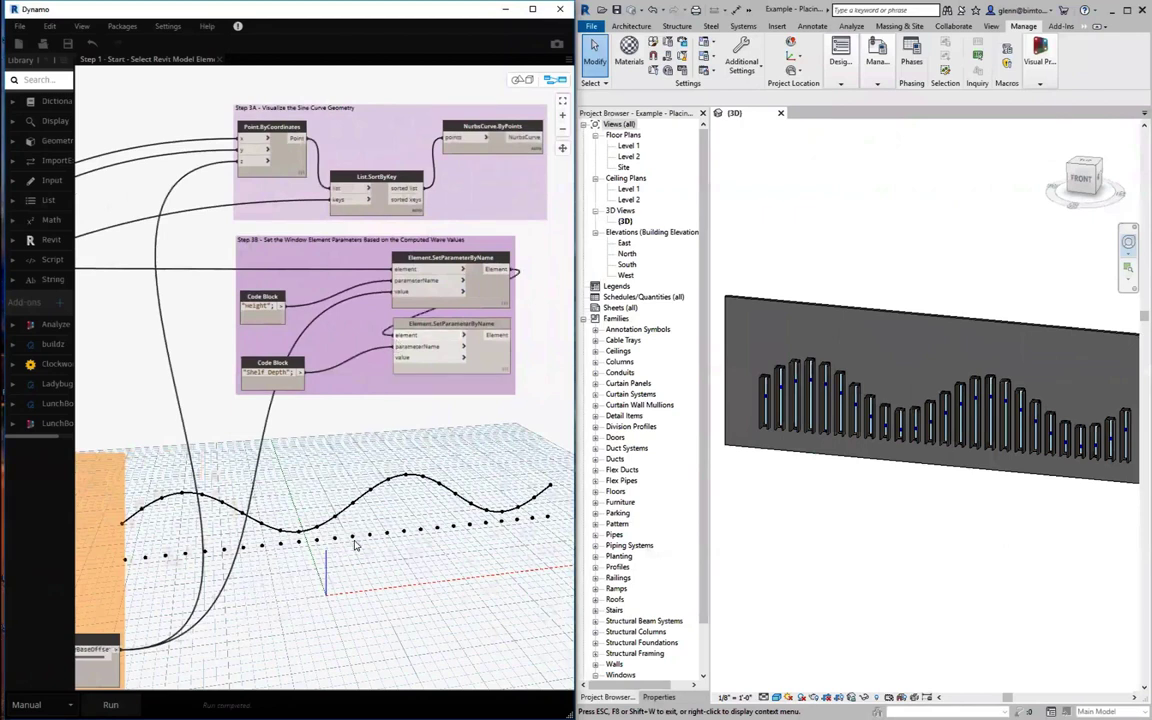
middle_drag(288, 581, 375, 533)
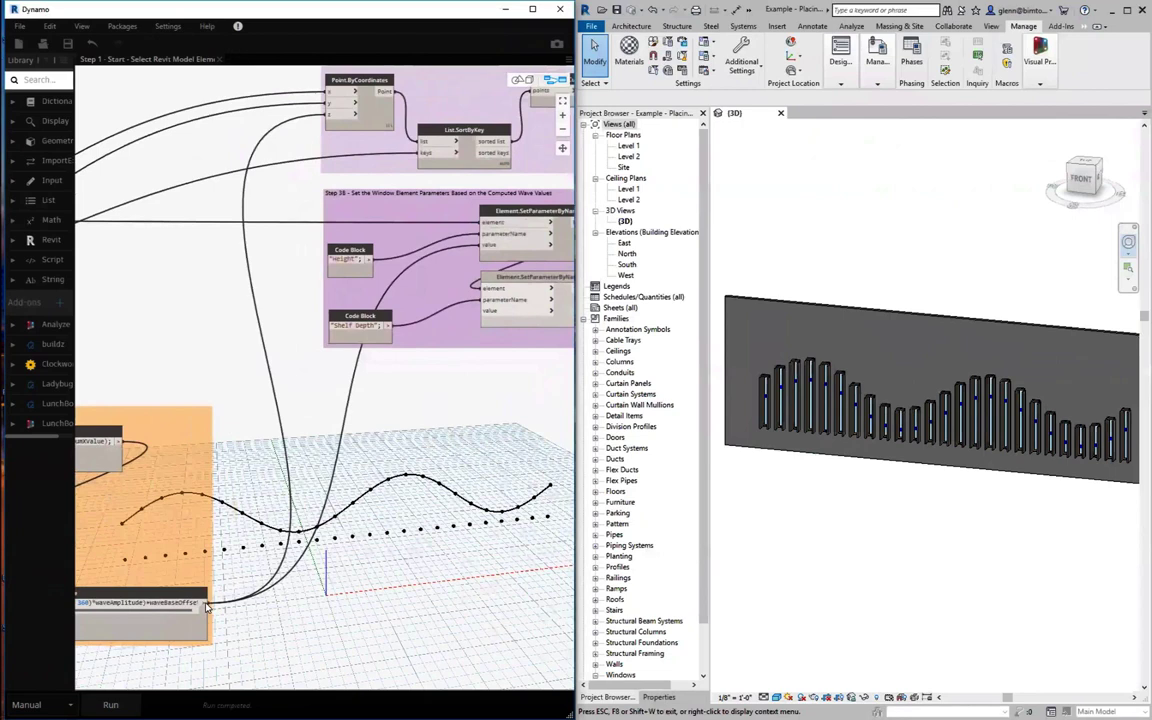
drag(205, 604, 492, 312)
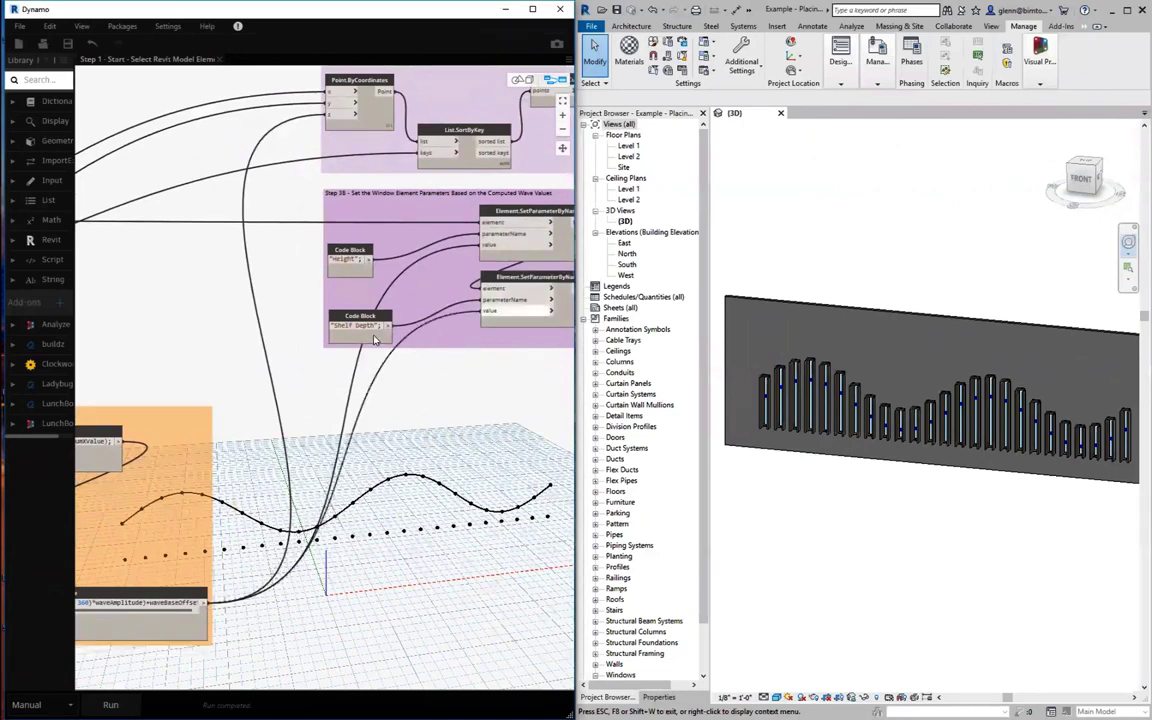
click(108, 704)
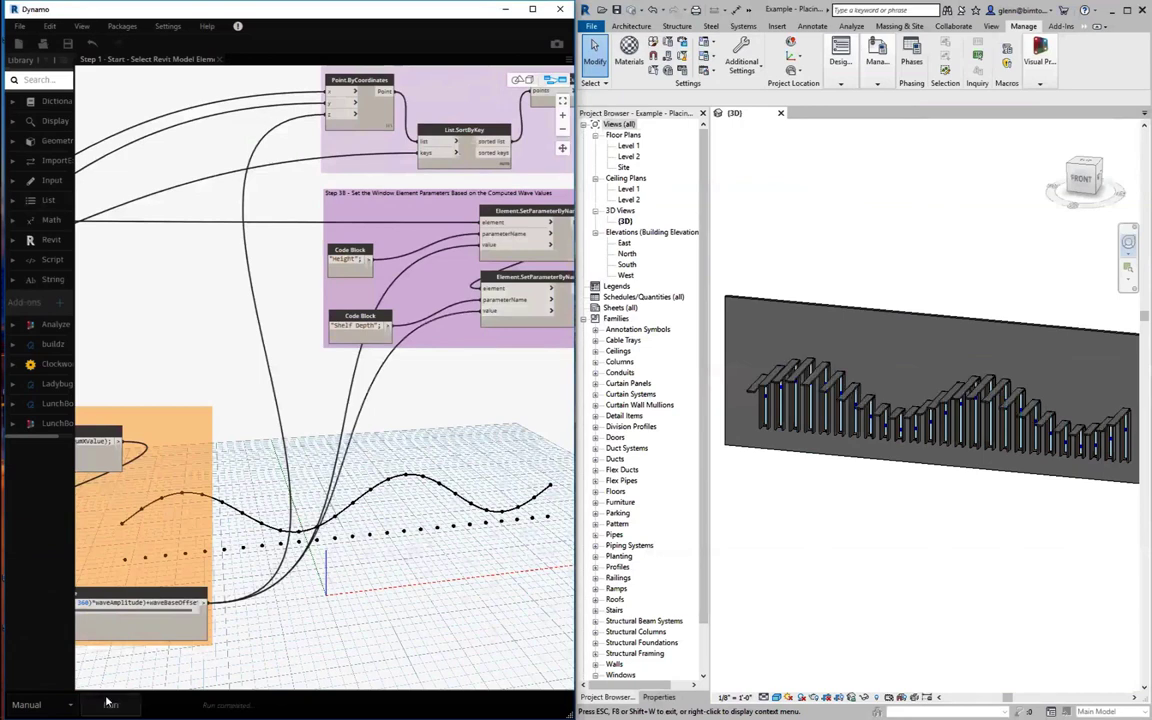
Switch to Revit and orbit the 3D view to examine the window shelves along the wall
click(1130, 247)
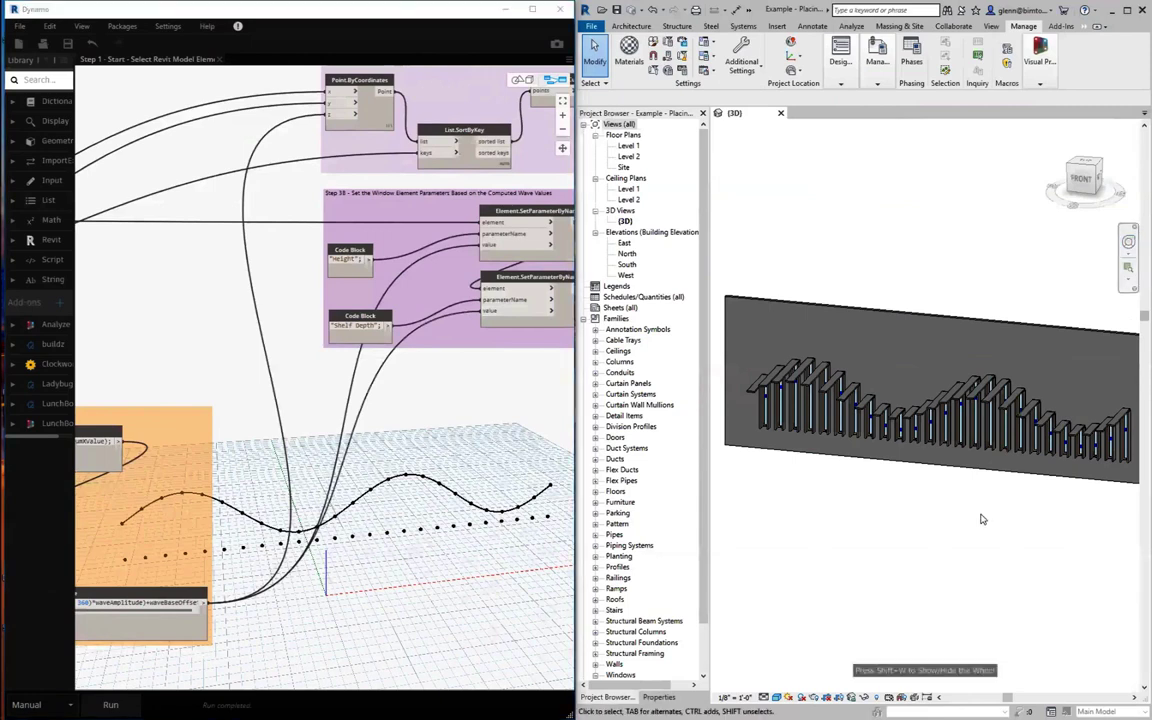
click(1127, 242)
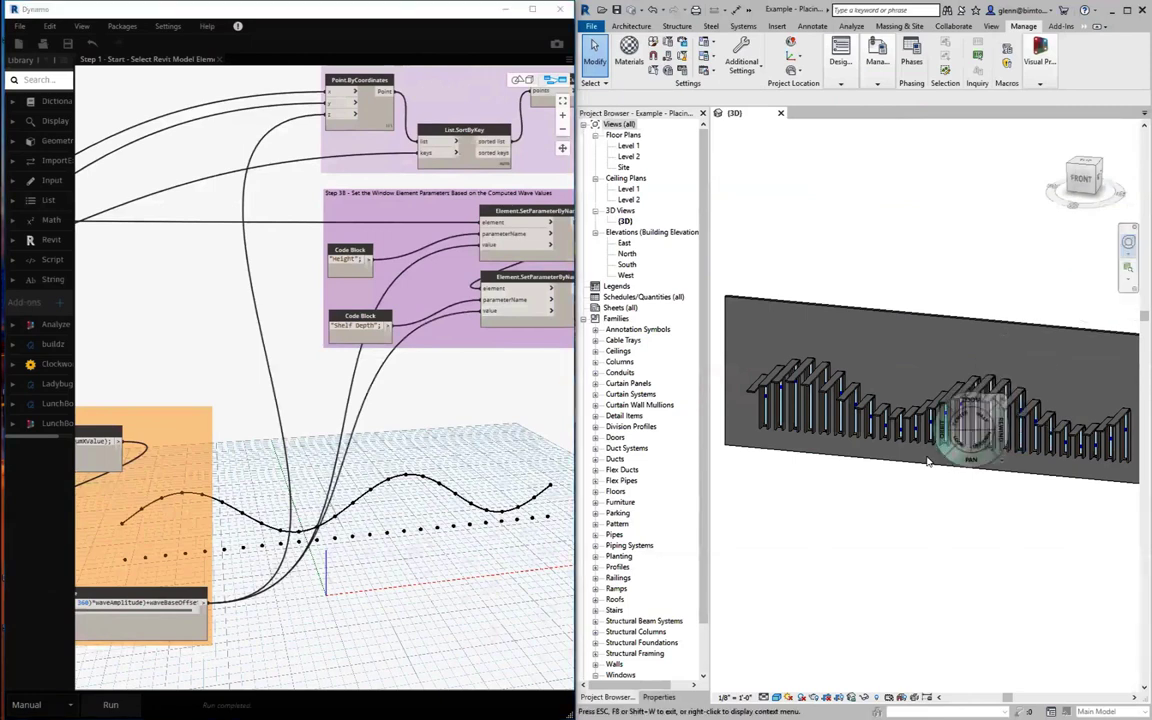
mouse_move(928, 460)
mouse_down()
mouse_move(958, 437)
mouse_move(905, 442)
mouse_move(836, 427)
mouse_move(940, 438)
mouse_up()
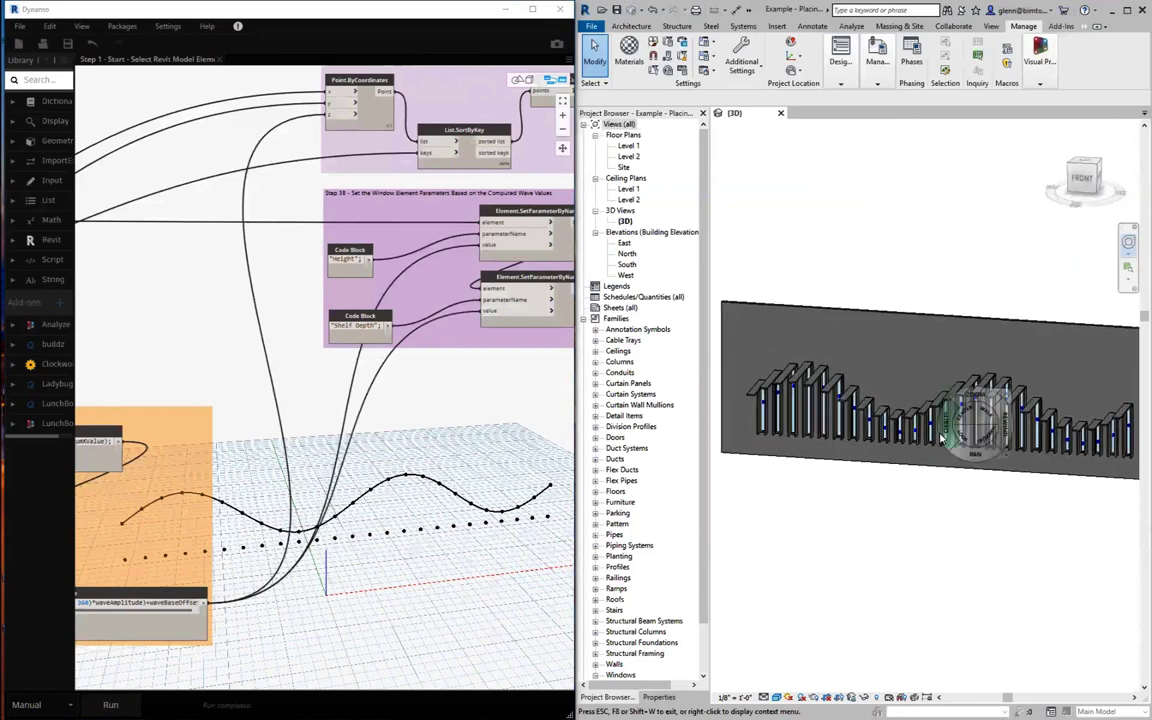